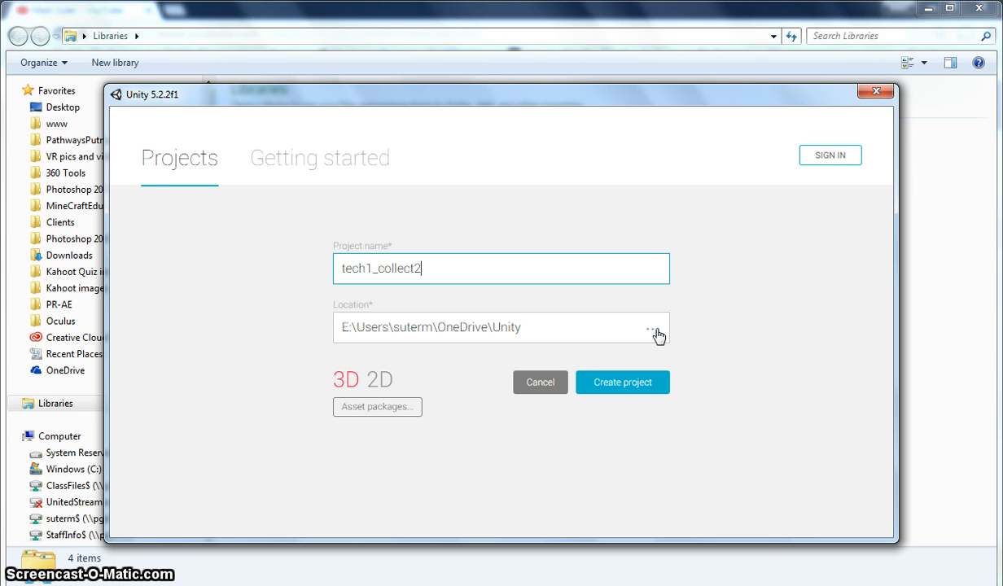
Browse for the project location and create a folder named Unity on the Desktop.
{"action": "left_click", "coordinate": [668, 325]}
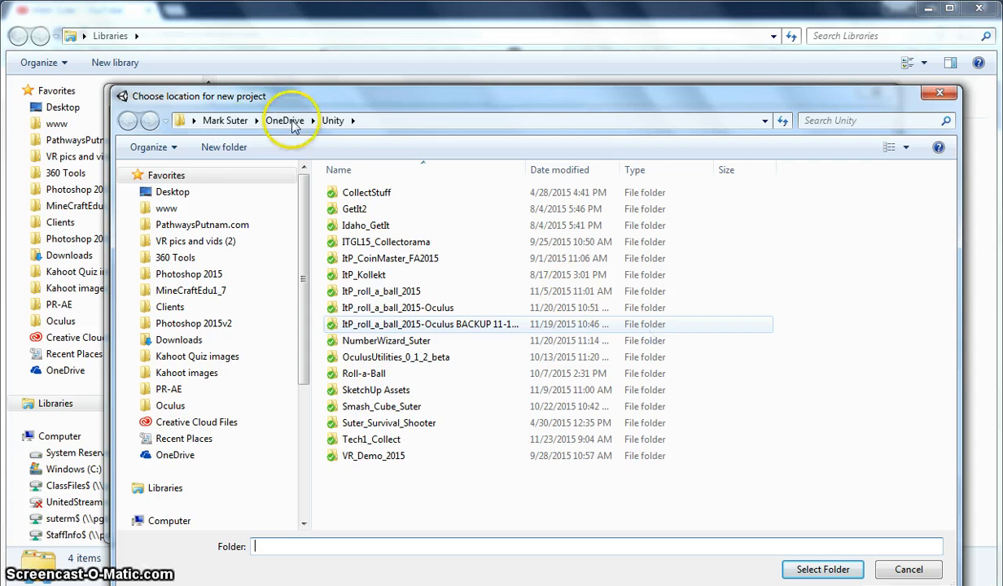
{"action": "left_click", "coordinate": [162, 189]}
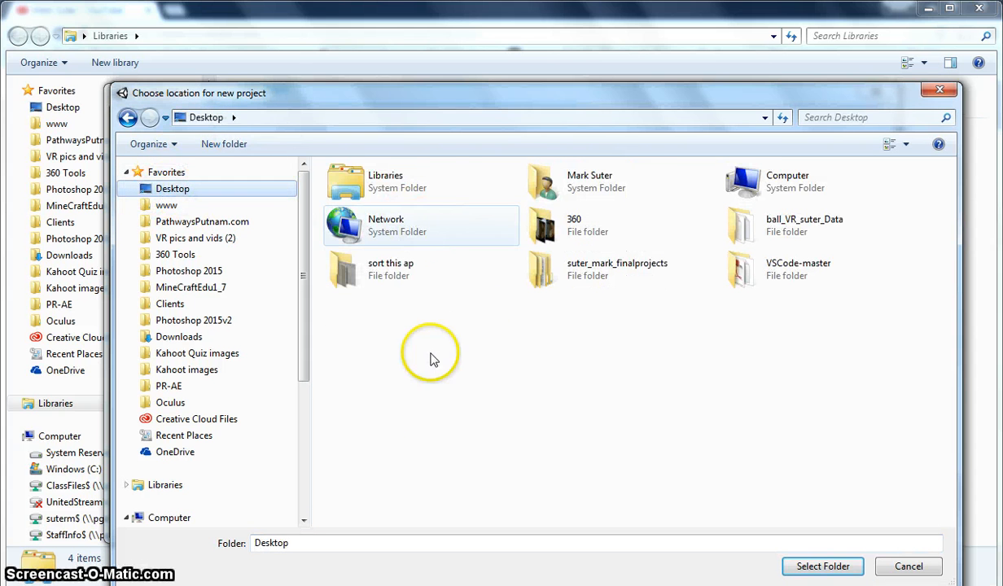
{"action": "left_click", "coordinate": [218, 145]}
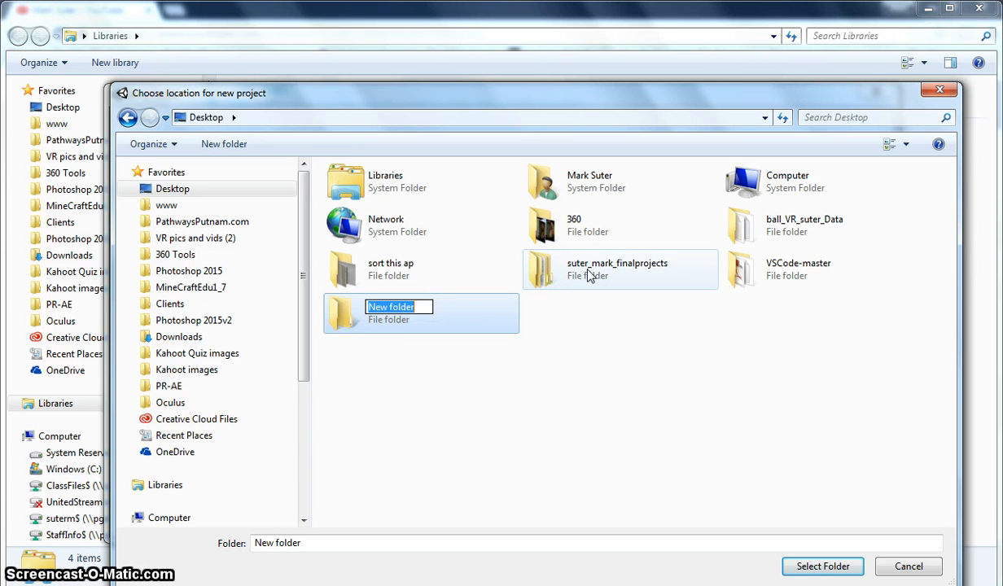
{"action": "type", "text": "Unity"}
{"action": "key", "text": "Return"}
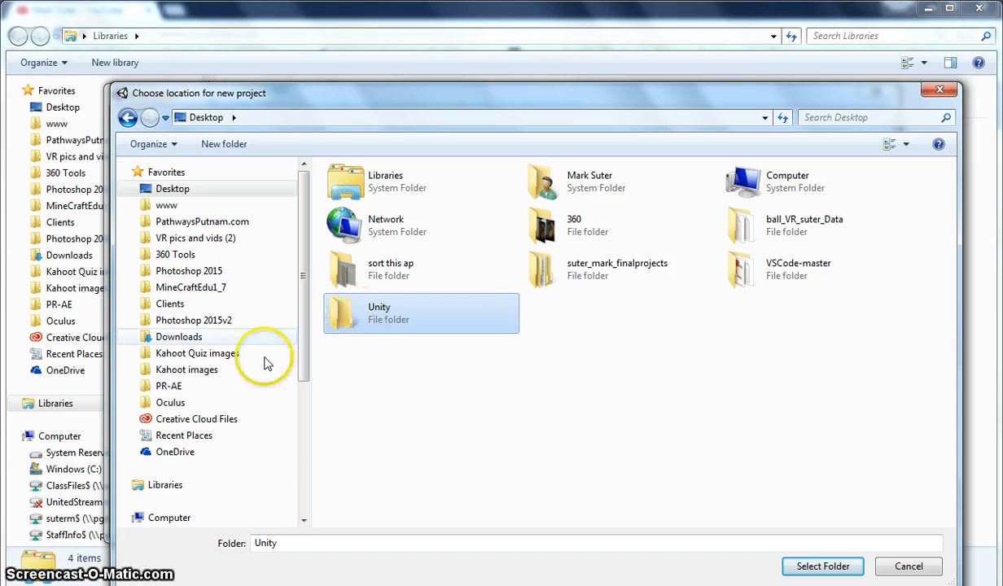
Choose the Unity folder in OneDrive as the location for the new 3D project tech1_collect2.
{"action": "left_click", "coordinate": [203, 455]}
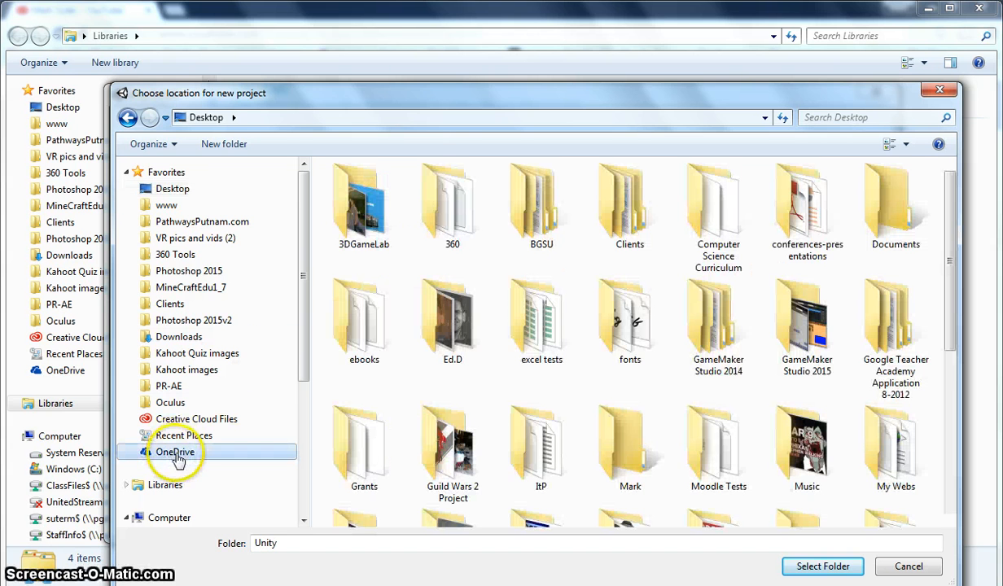
{"action": "left_click", "coordinate": [619, 440]}
{"action": "scroll", "coordinate": [617, 423], "scroll_direction": "down", "scroll_amount": 3}
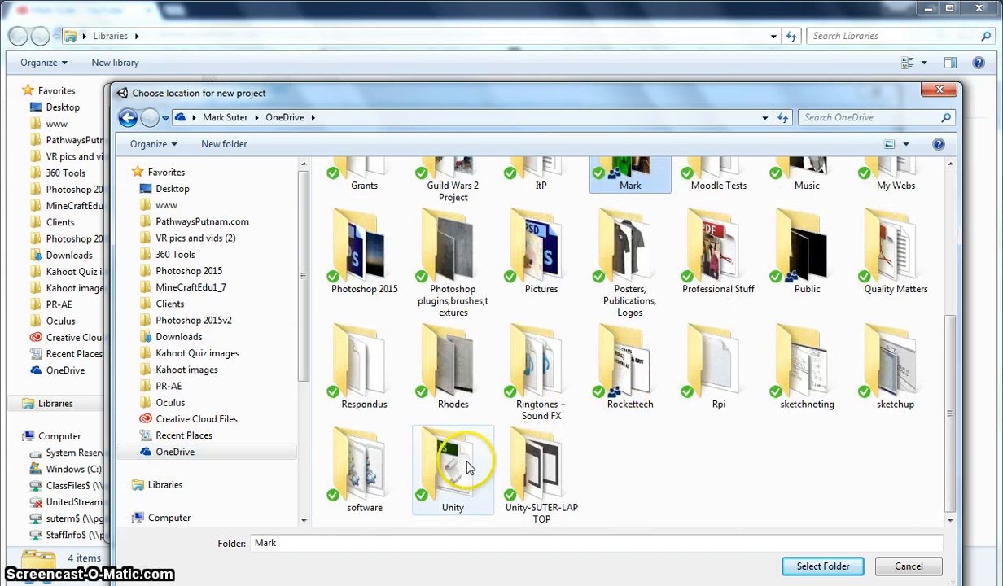
{"action": "double_click", "coordinate": [455, 464]}
{"action": "left_click", "coordinate": [797, 567]}
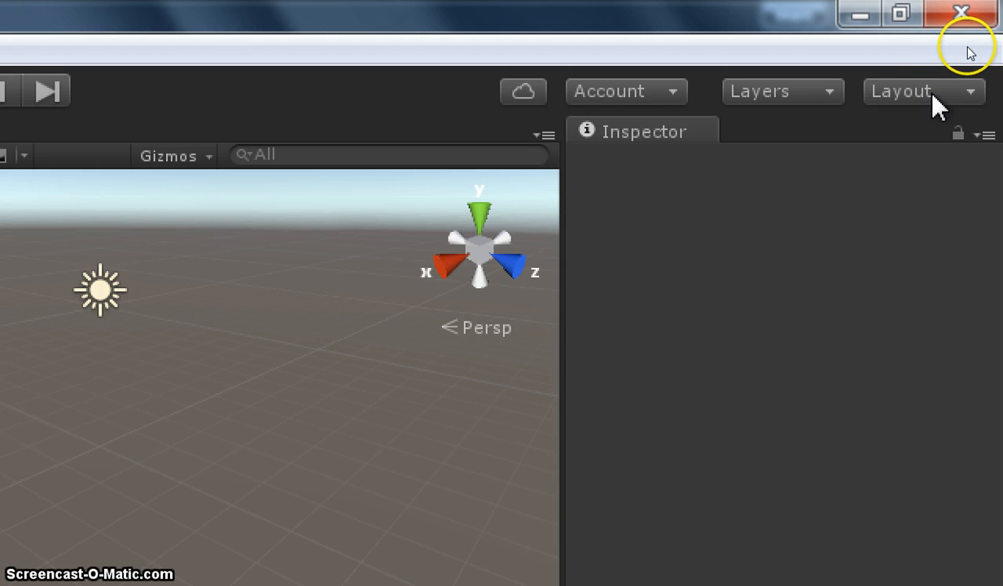
Apply the Default window layout and switch the viewport to the Game view.
{"action": "left_click", "coordinate": [935, 97]}
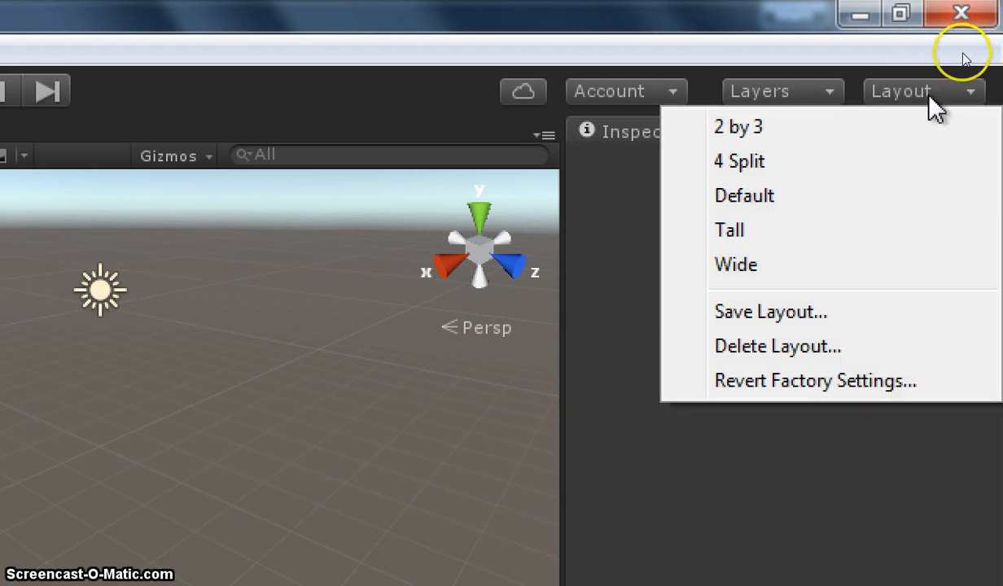
{"action": "left_click", "coordinate": [805, 207]}
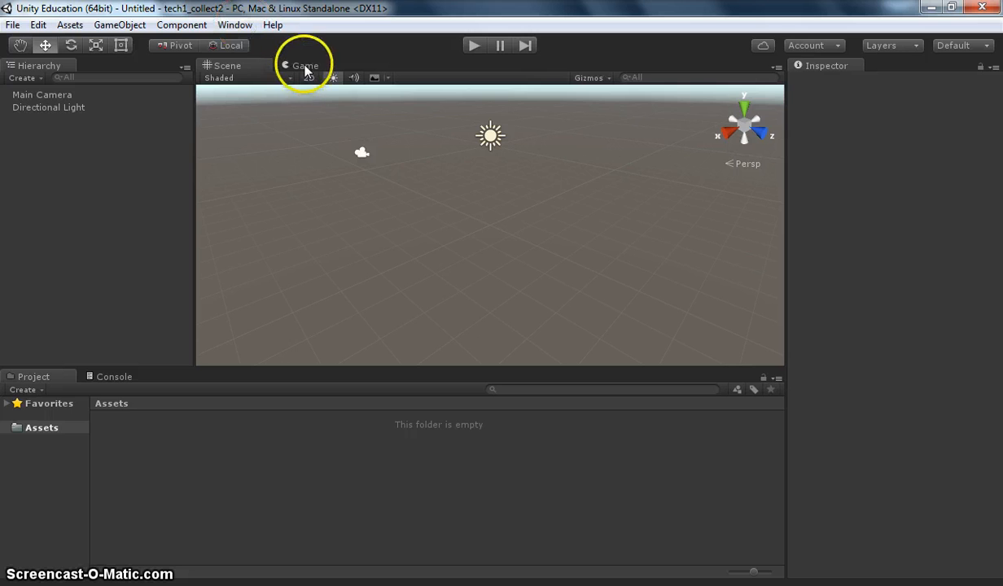
{"action": "left_click", "coordinate": [306, 68]}
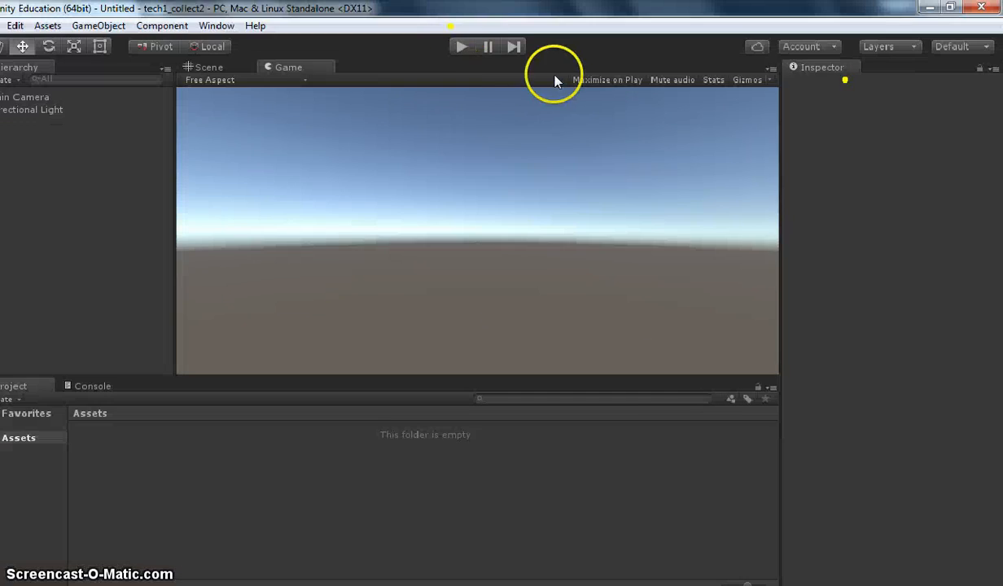
Inspect the properties of the Main Camera and the Directional Light, and clear the selection.
{"action": "left_click", "coordinate": [41, 95]}
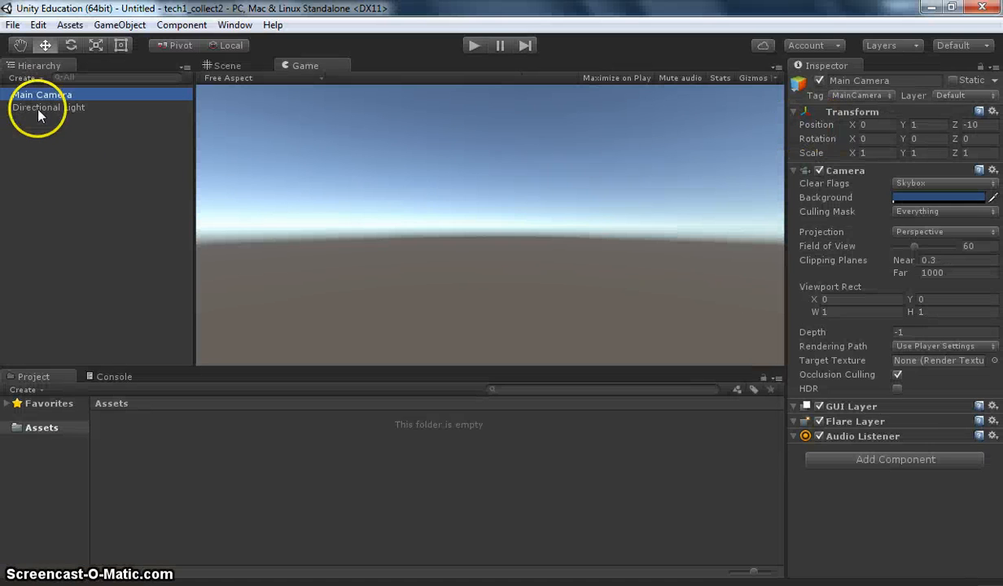
{"action": "left_click", "coordinate": [35, 107]}
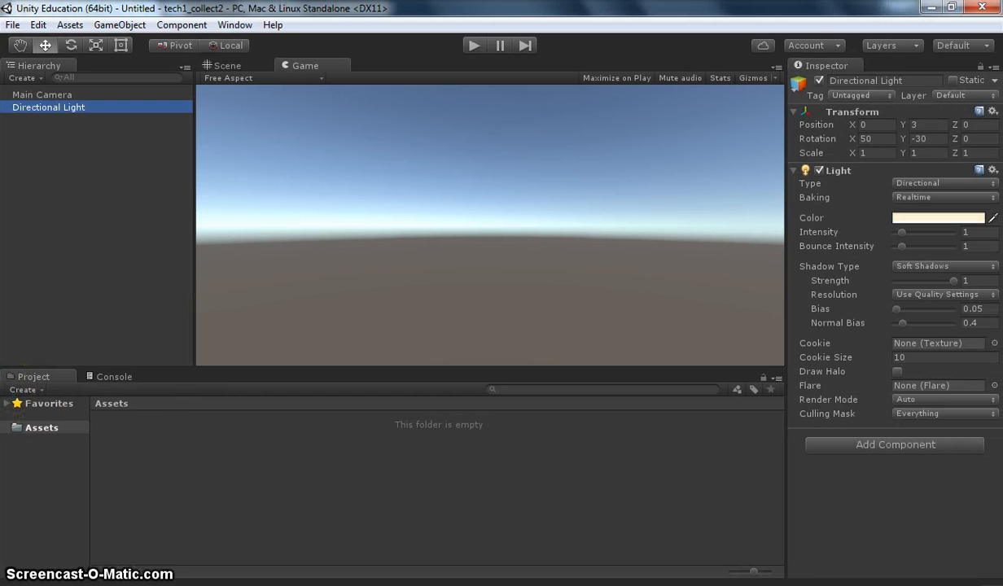
{"action": "left_click", "coordinate": [34, 166]}
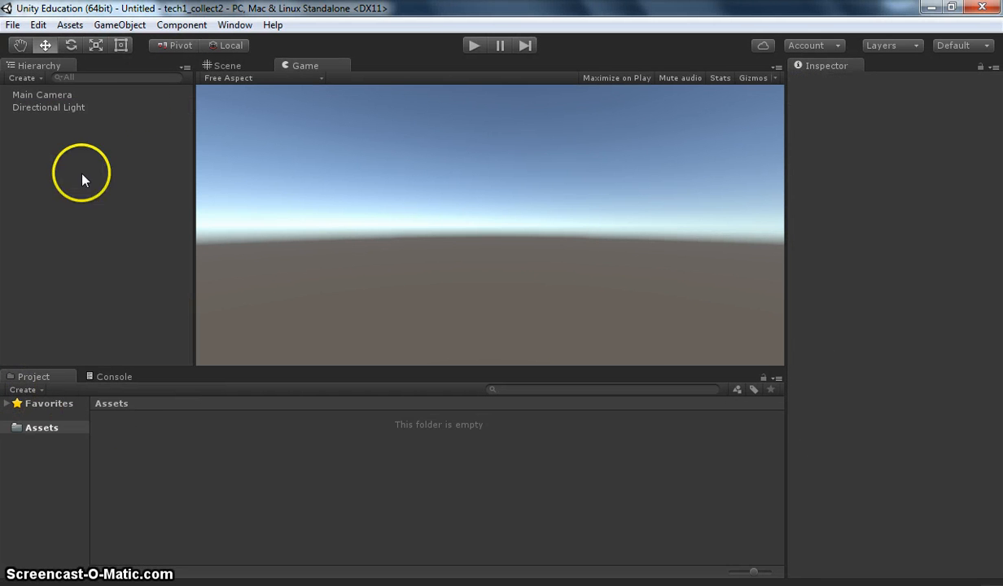
Add a 3D Terrain object to the scene and display it in the Scene view.
{"action": "left_click", "coordinate": [130, 26]}
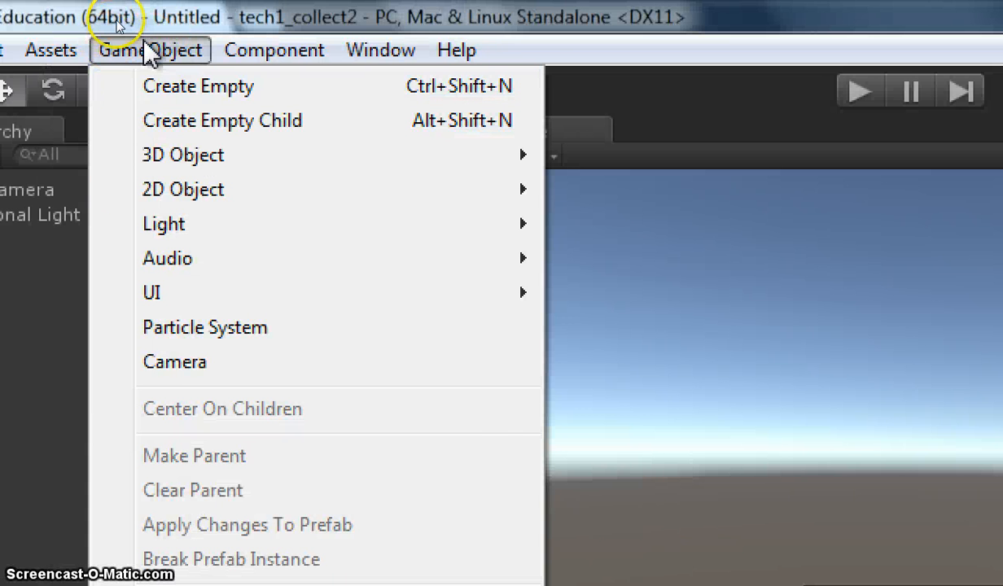
{"action": "mouse_move", "coordinate": [154, 81]}
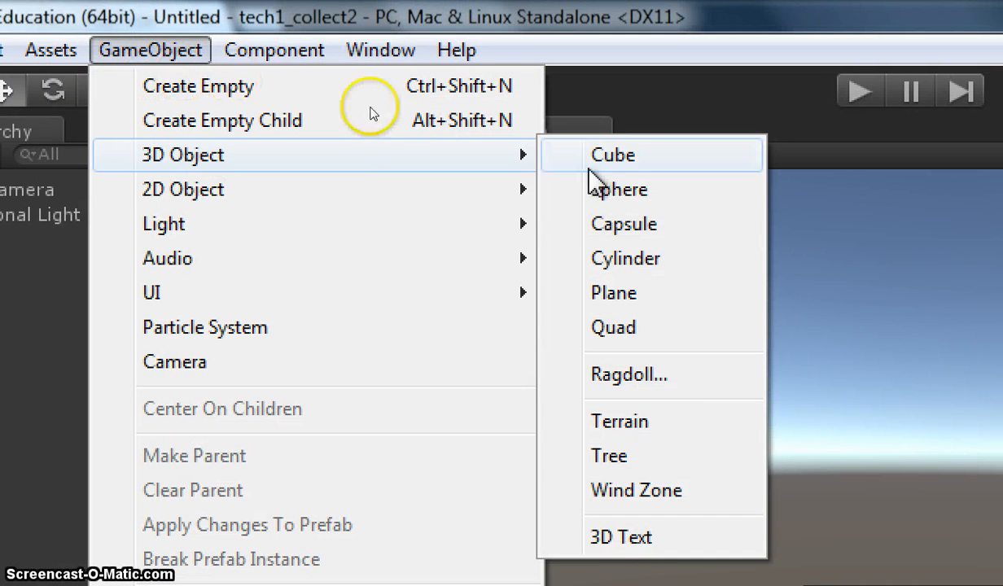
{"action": "left_click", "coordinate": [676, 431]}
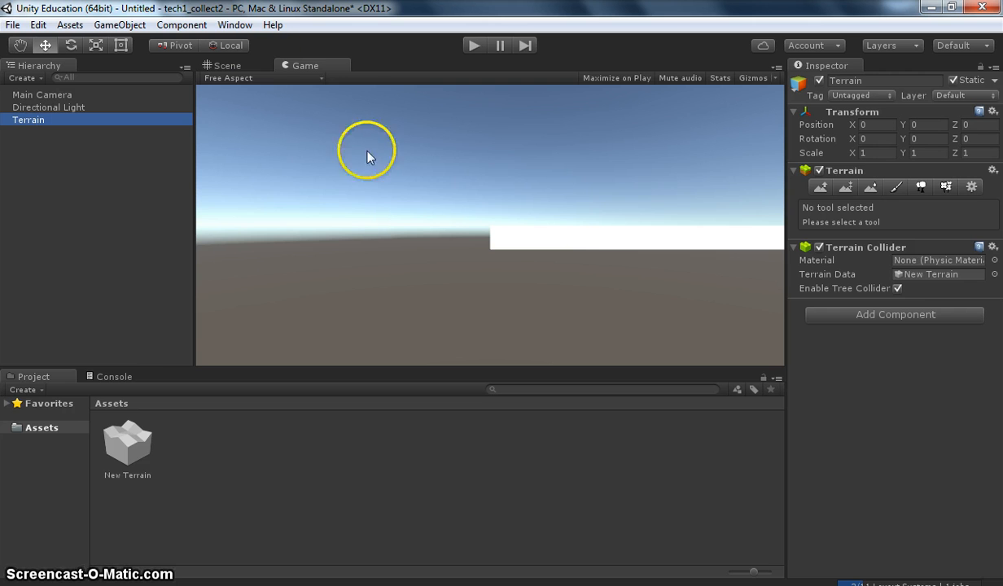
{"action": "left_click", "coordinate": [225, 64]}
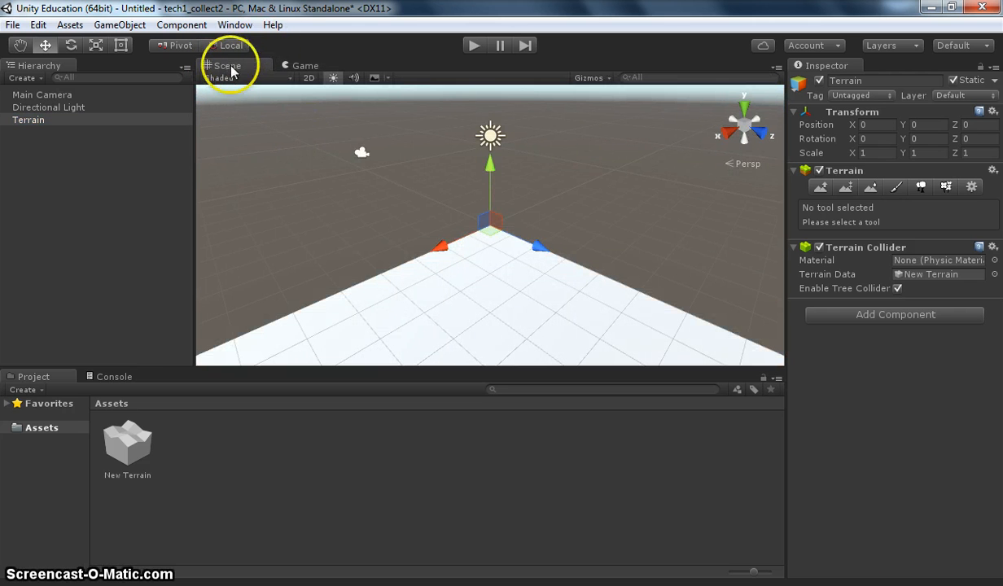
{"action": "scroll", "coordinate": [522, 279], "scroll_direction": "down", "scroll_amount": 6}
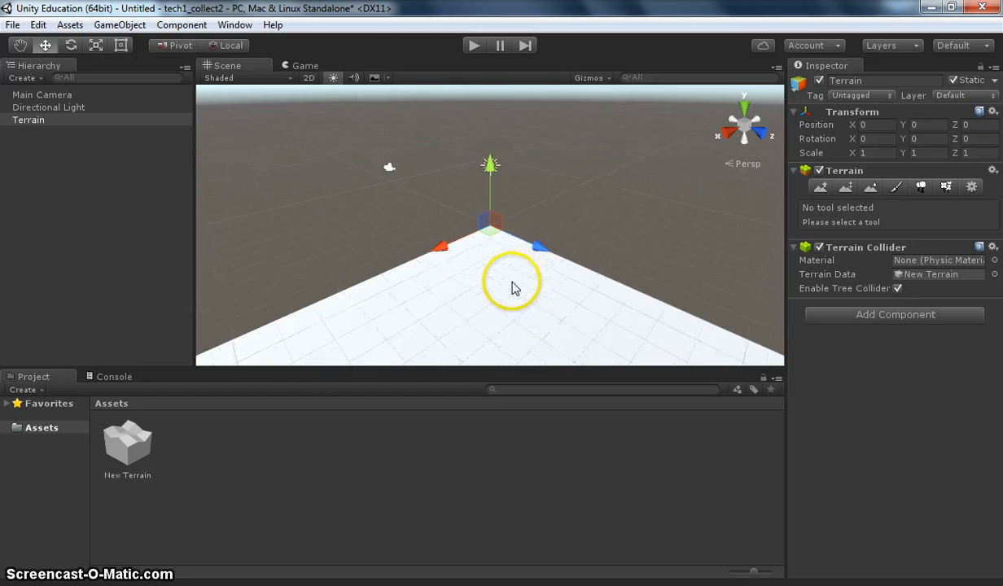
{"action": "scroll", "coordinate": [498, 281], "scroll_direction": "down", "scroll_amount": 3}
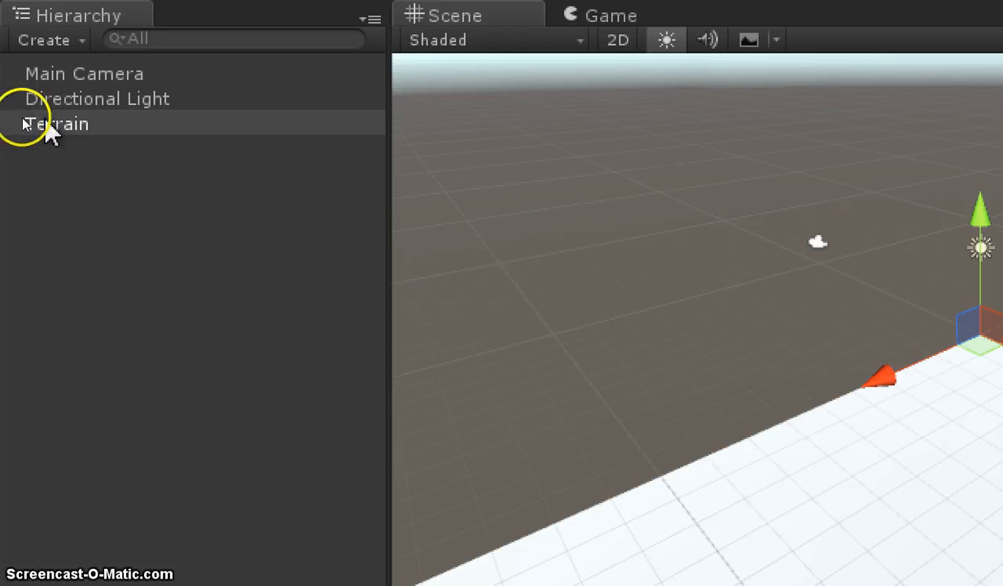
Set the Terrain Width and Terrain Length to 100 in the Terrain's resolution settings.
{"action": "left_click", "coordinate": [22, 122]}
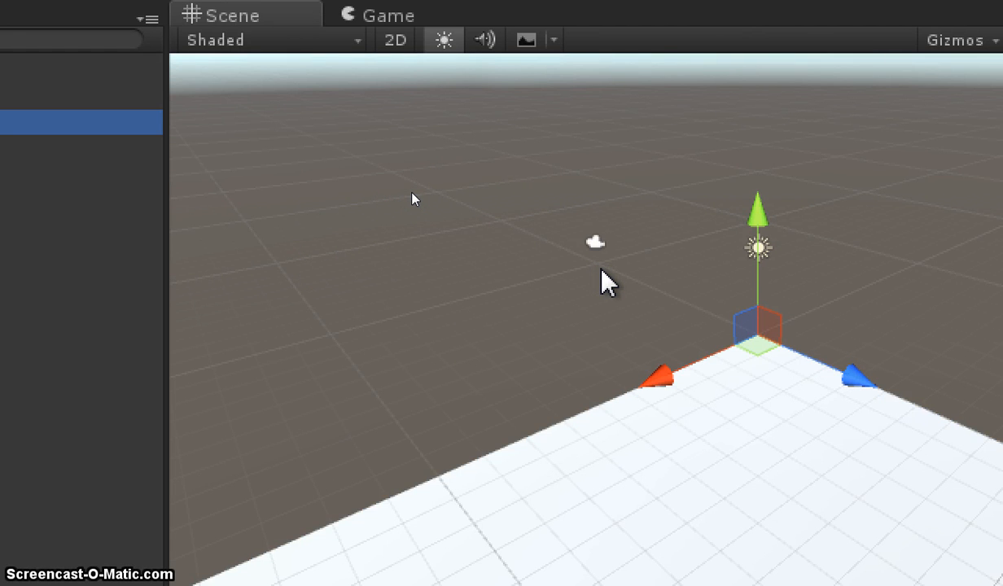
{"action": "scroll", "coordinate": [606, 281], "scroll_direction": "down", "scroll_amount": 3}
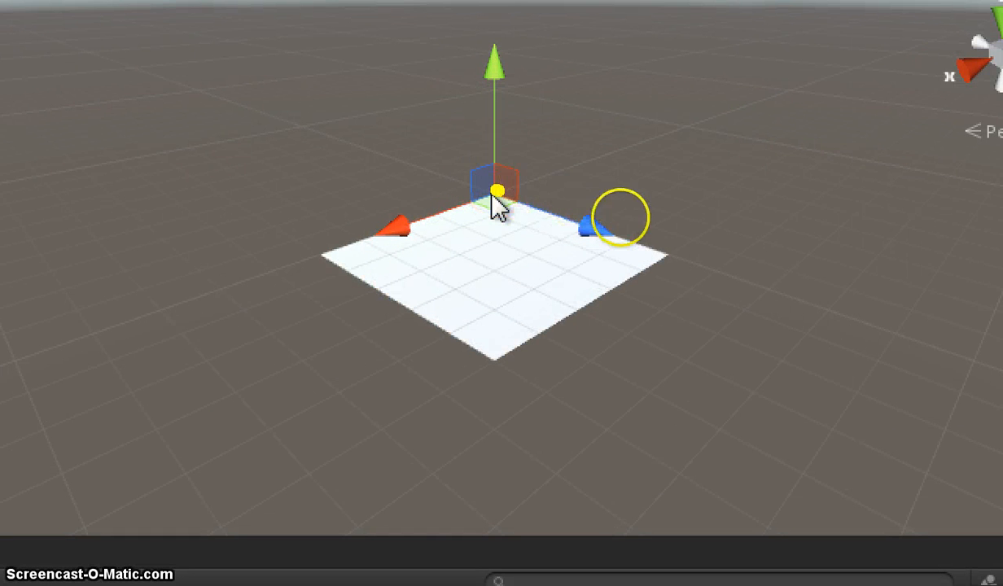
{"action": "left_click_drag", "start_coordinate": [497, 191], "coordinate": [664, 233]}
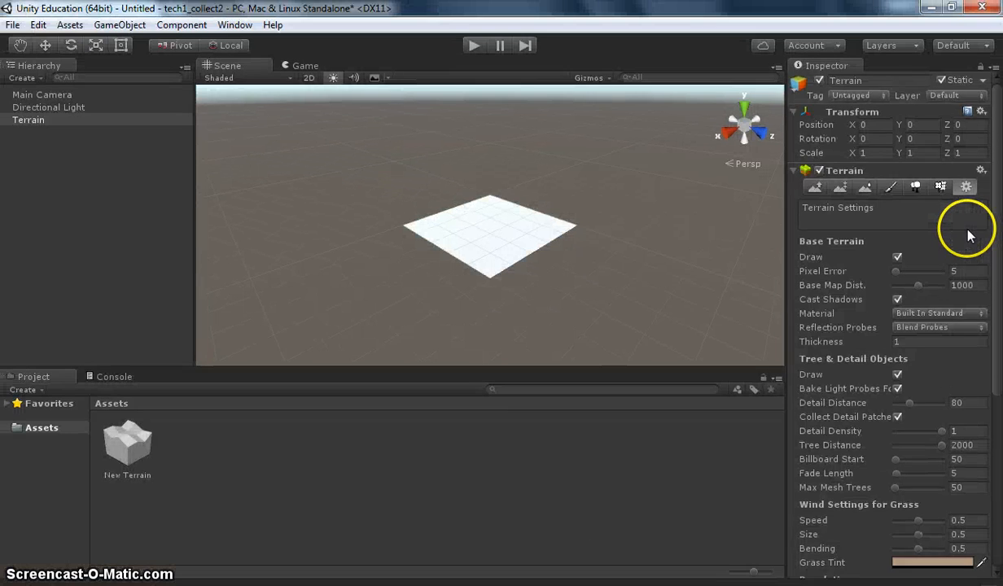
{"action": "scroll", "coordinate": [937, 364], "scroll_direction": "down", "scroll_amount": 8}
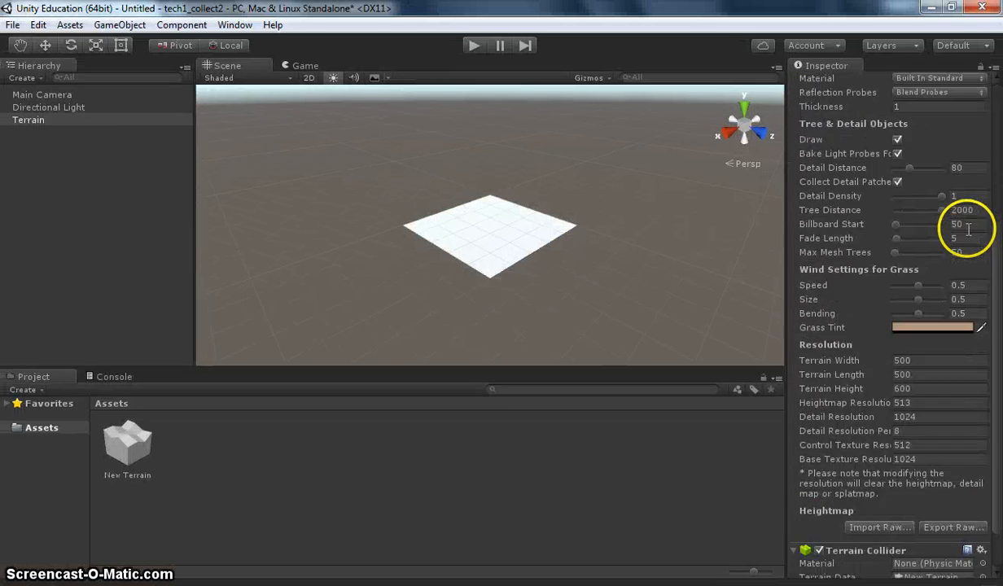
{"action": "scroll", "coordinate": [967, 230], "scroll_direction": "down", "scroll_amount": 2}
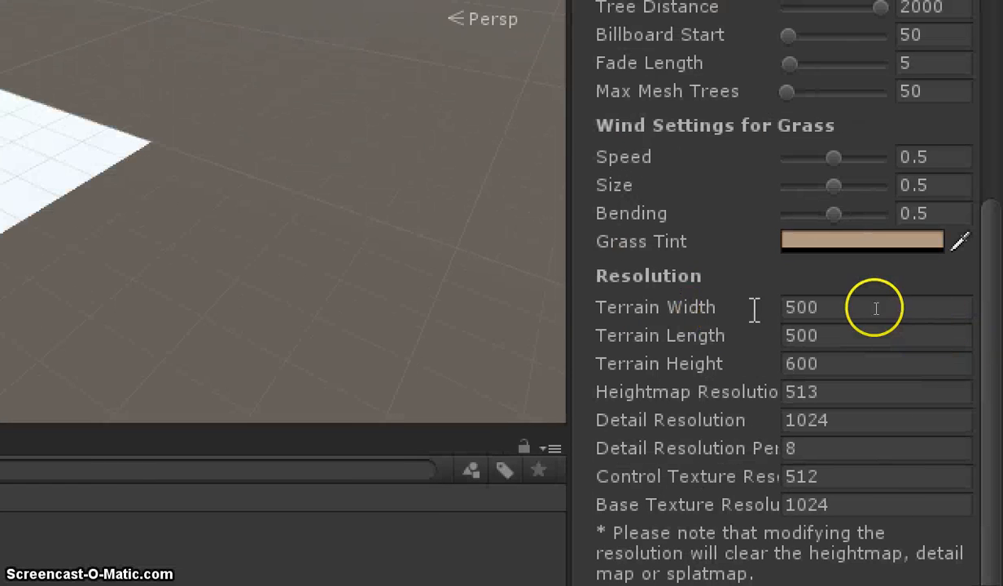
{"action": "left_click", "coordinate": [874, 308]}
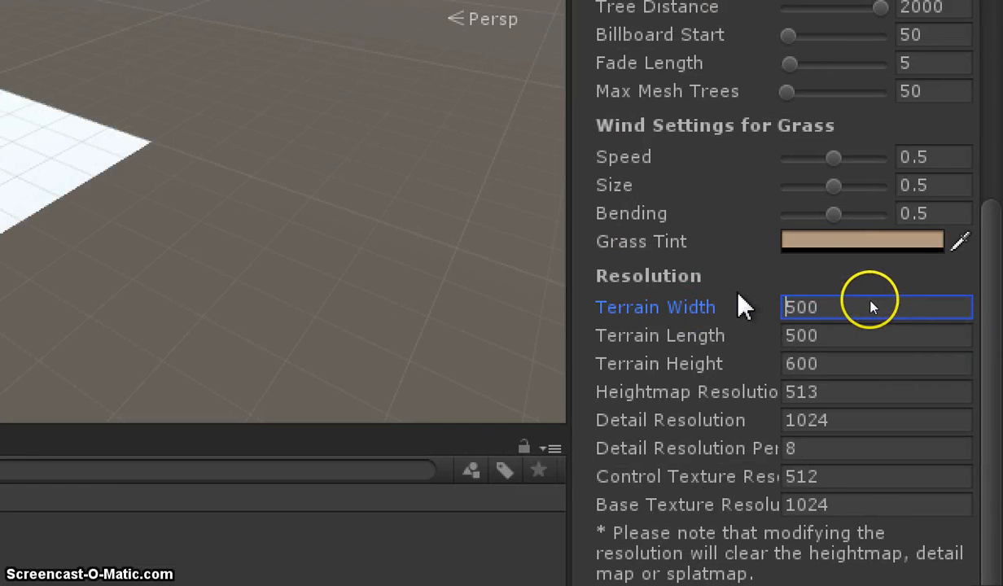
{"action": "type", "text": "100"}
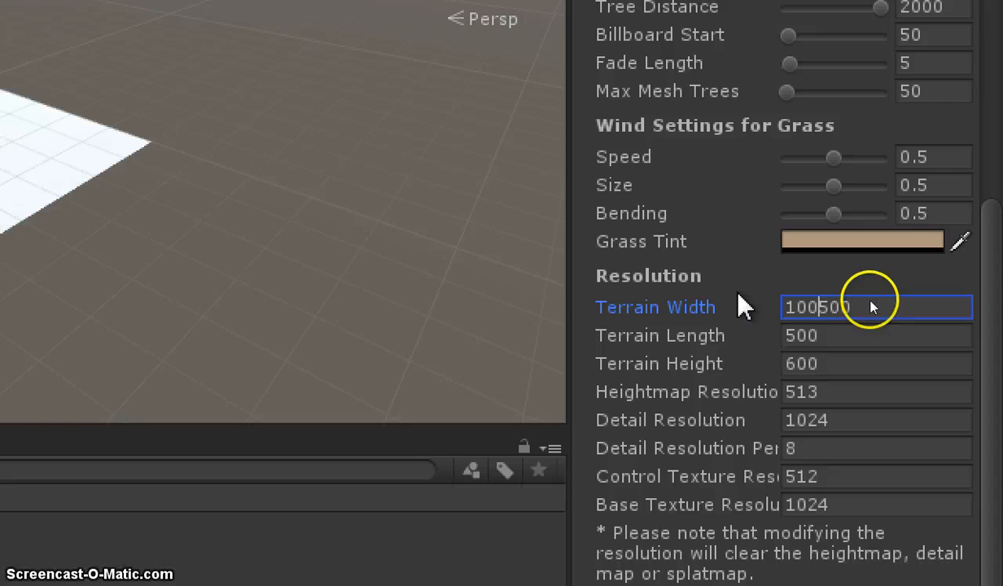
{"action": "key", "text": "Delete"}
{"action": "key", "text": "Delete"}
{"action": "key", "text": "Delete"}
{"action": "key", "text": "Tab"}
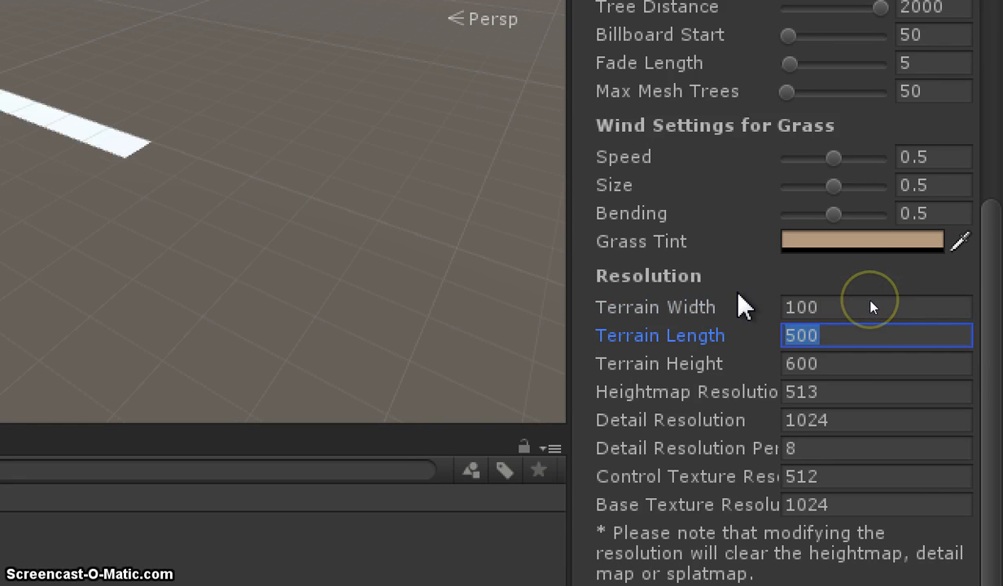
{"action": "type", "text": "100"}
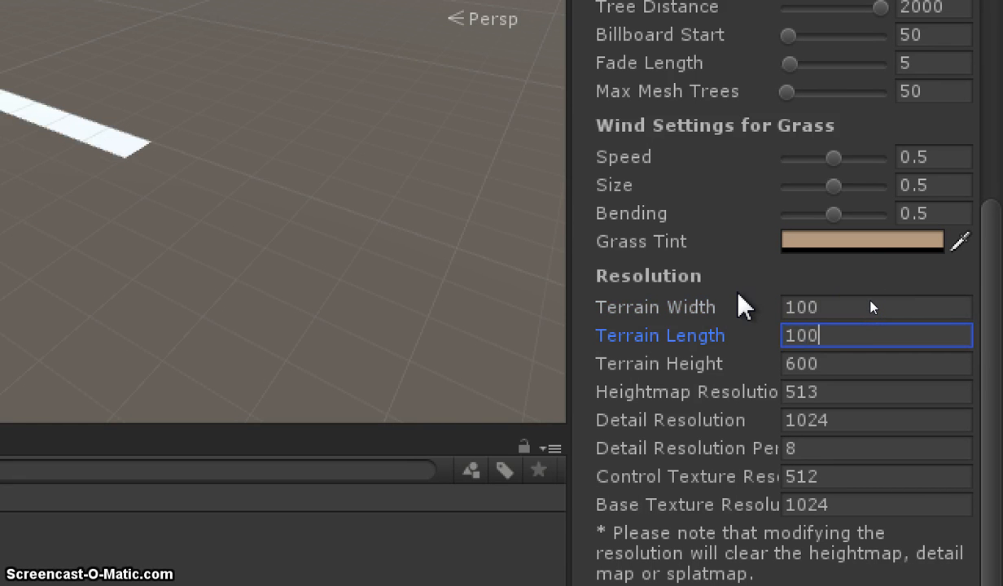
{"action": "key", "text": "Tab"}
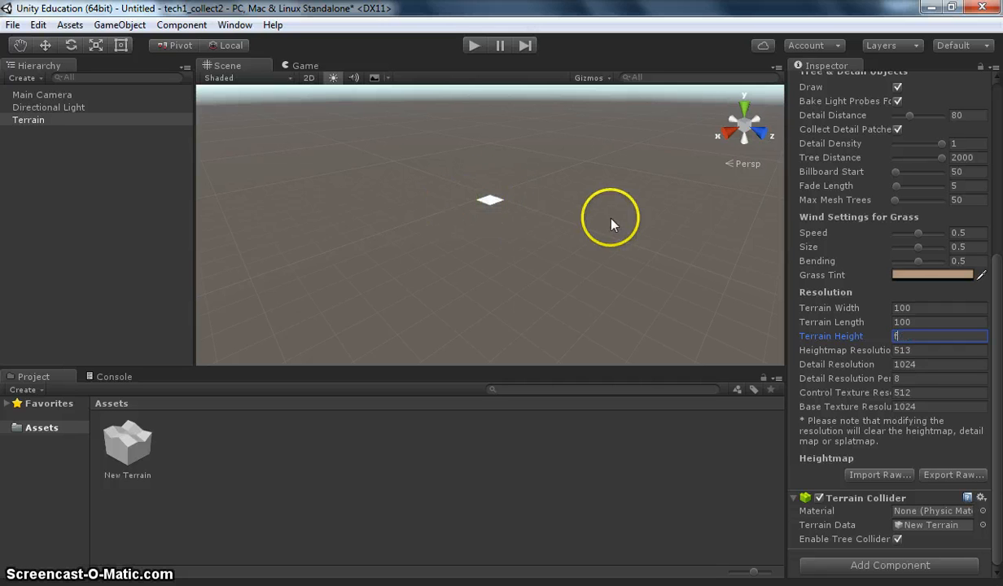
Select the Terrain and examine it up close in the Scene view.
{"action": "left_click", "coordinate": [31, 122]}
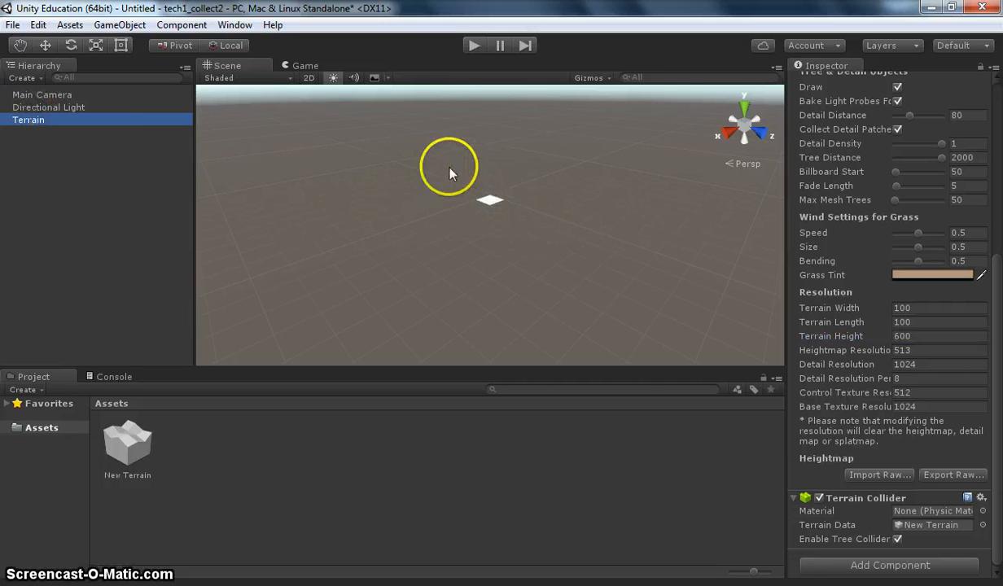
{"action": "scroll", "coordinate": [490, 213], "scroll_direction": "up", "scroll_amount": 6}
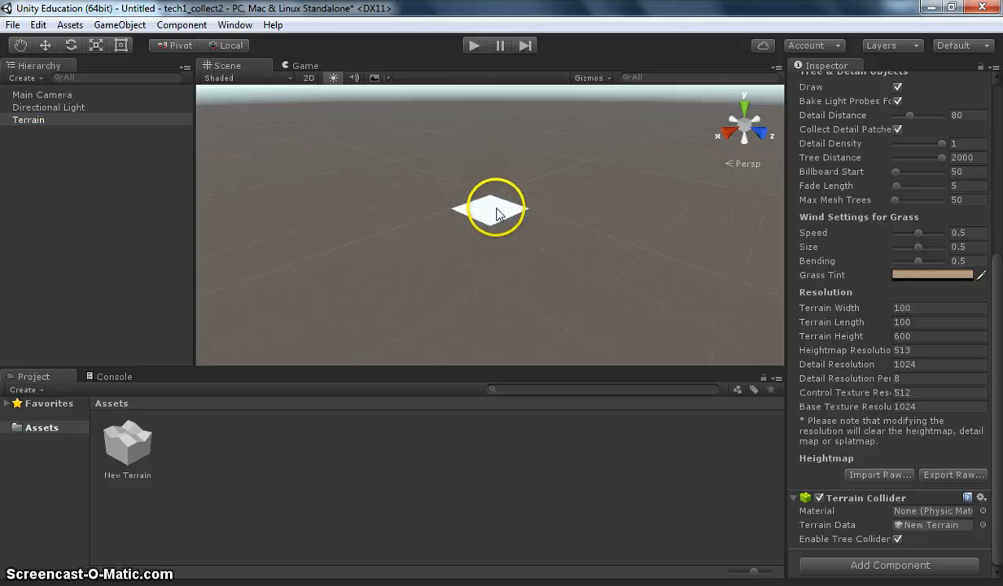
{"action": "scroll", "coordinate": [492, 240], "scroll_direction": "up", "scroll_amount": 5}
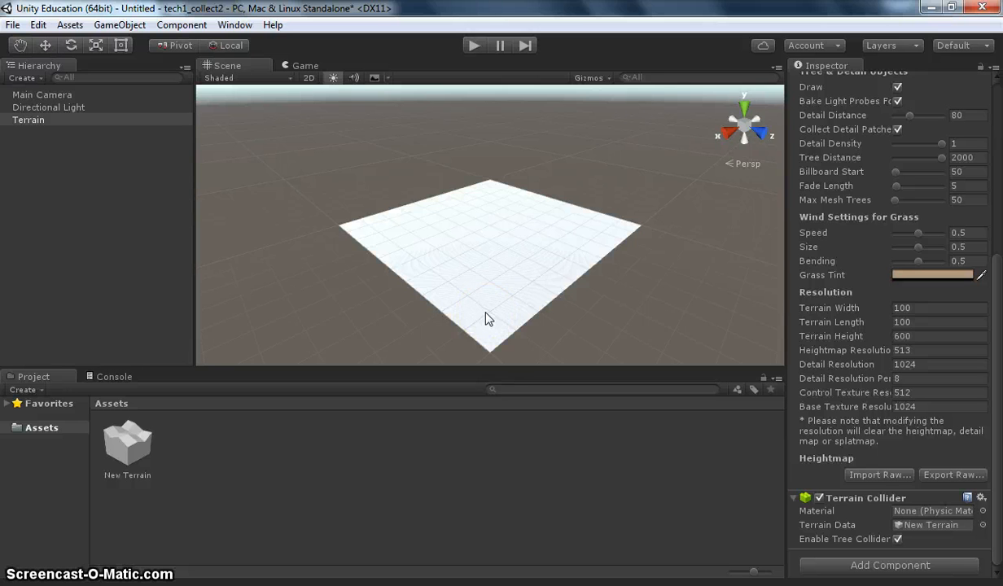
{"action": "mouse_move", "coordinate": [480, 318]}
{"action": "left_mouse_down"}
{"action": "mouse_move", "coordinate": [505, 265]}
{"action": "mouse_move", "coordinate": [376, 142]}
{"action": "left_mouse_up"}
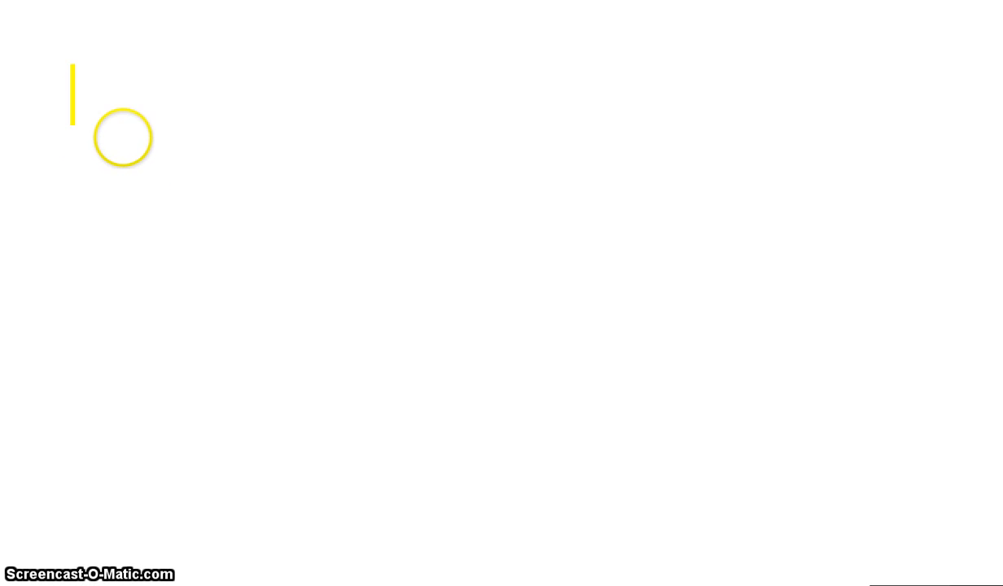
{"action": "type", "text": "Project"}
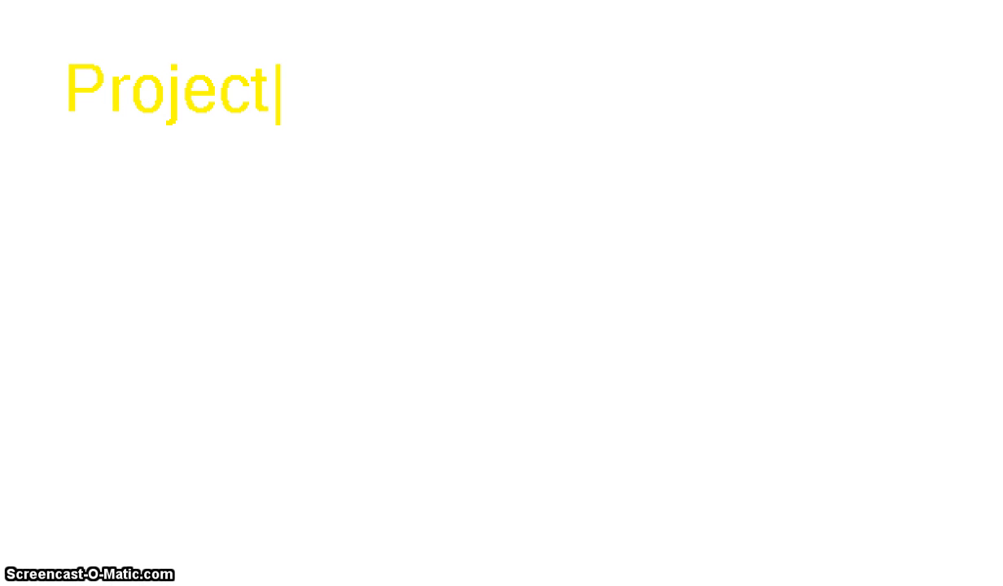
{"action": "type", "text": "Scene"}
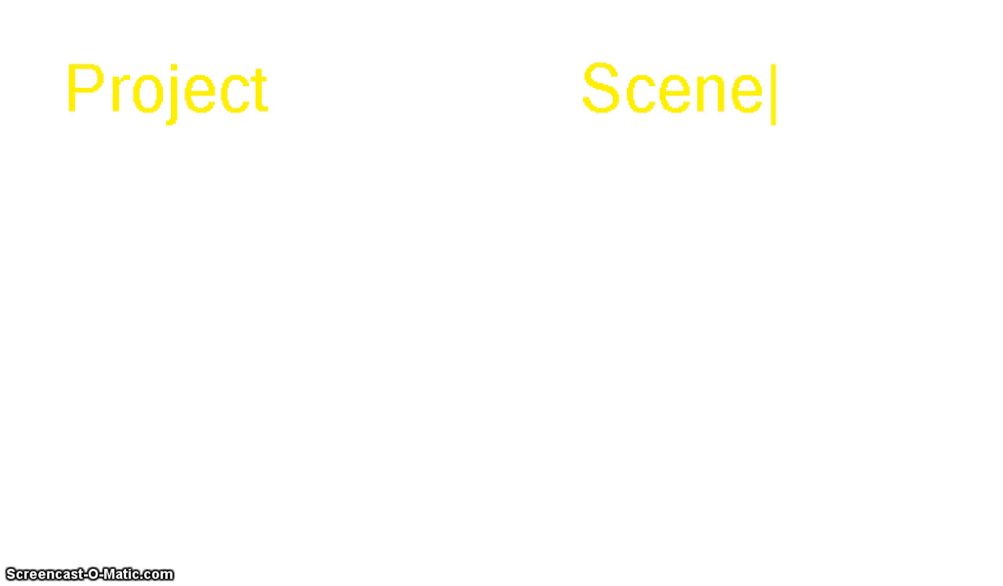
{"action": "type", "text": "b"}
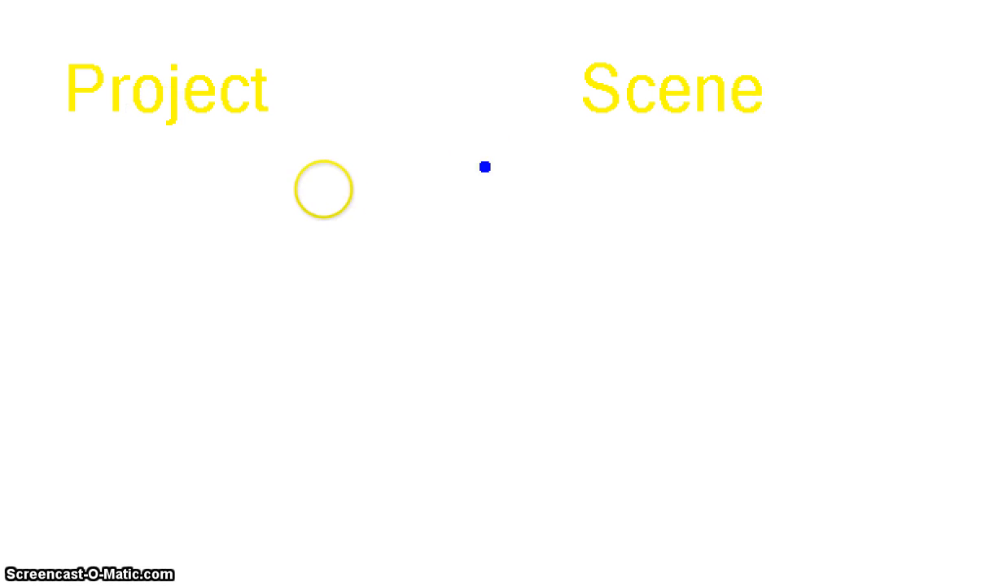
{"action": "mouse_move", "coordinate": [558, 26]}
{"action": "left_mouse_down"}
{"action": "mouse_move", "coordinate": [578, 164]}
{"action": "mouse_move", "coordinate": [835, 145]}
{"action": "mouse_move", "coordinate": [804, 16]}
{"action": "mouse_move", "coordinate": [548, 14]}
{"action": "left_mouse_up"}
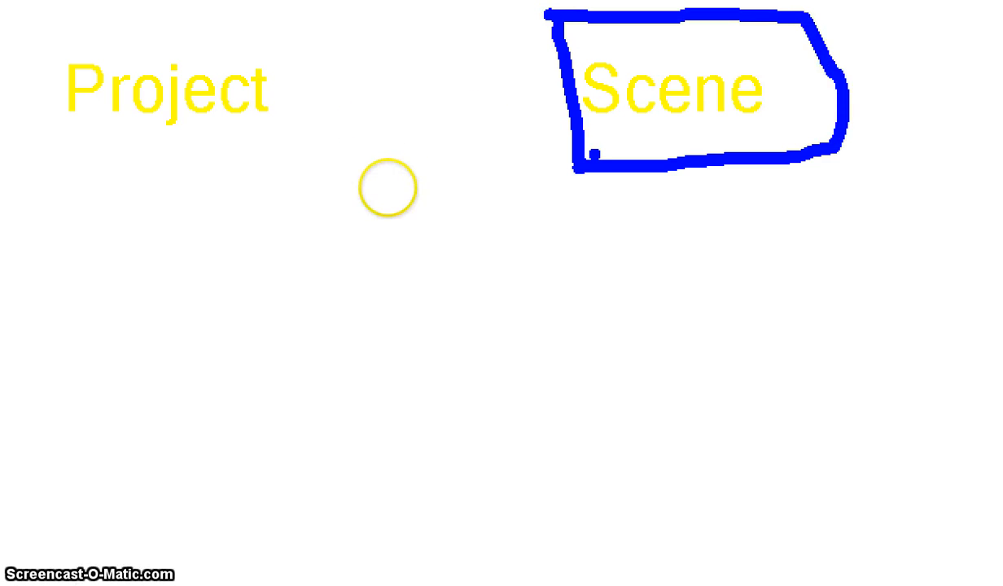
{"action": "mouse_move", "coordinate": [580, 159]}
{"action": "left_mouse_down"}
{"action": "mouse_move", "coordinate": [398, 185]}
{"action": "mouse_move", "coordinate": [315, 136]}
{"action": "mouse_move", "coordinate": [320, 173]}
{"action": "left_mouse_up"}
{"action": "left_click_drag", "start_coordinate": [315, 136], "coordinate": [354, 120]}
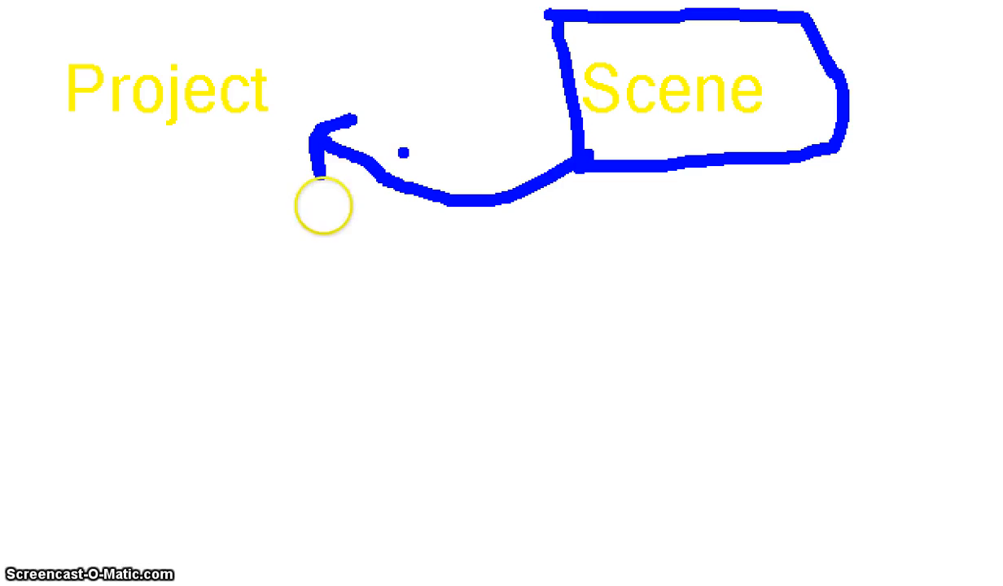
{"action": "key", "text": "Escape"}
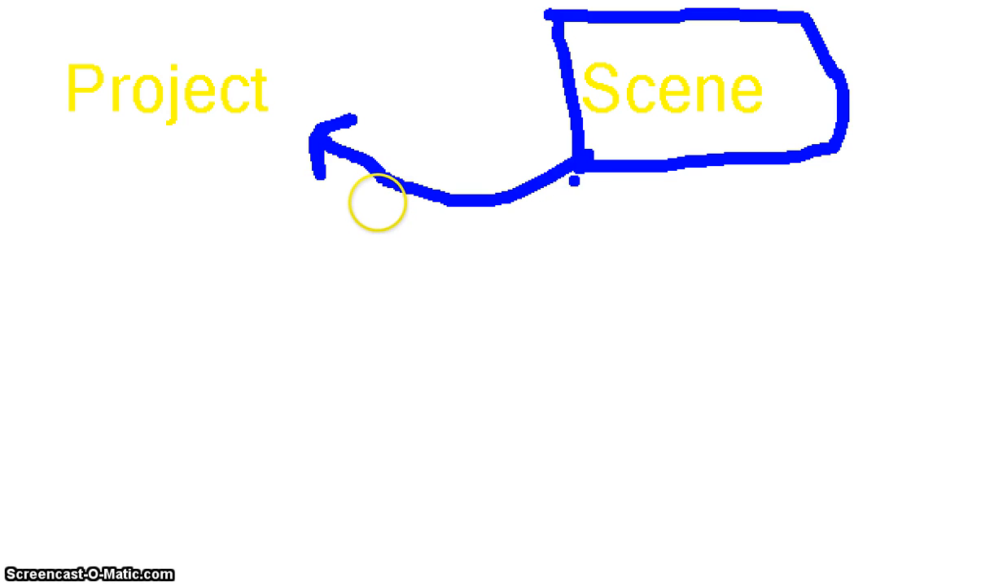
{"action": "key", "text": "t"}
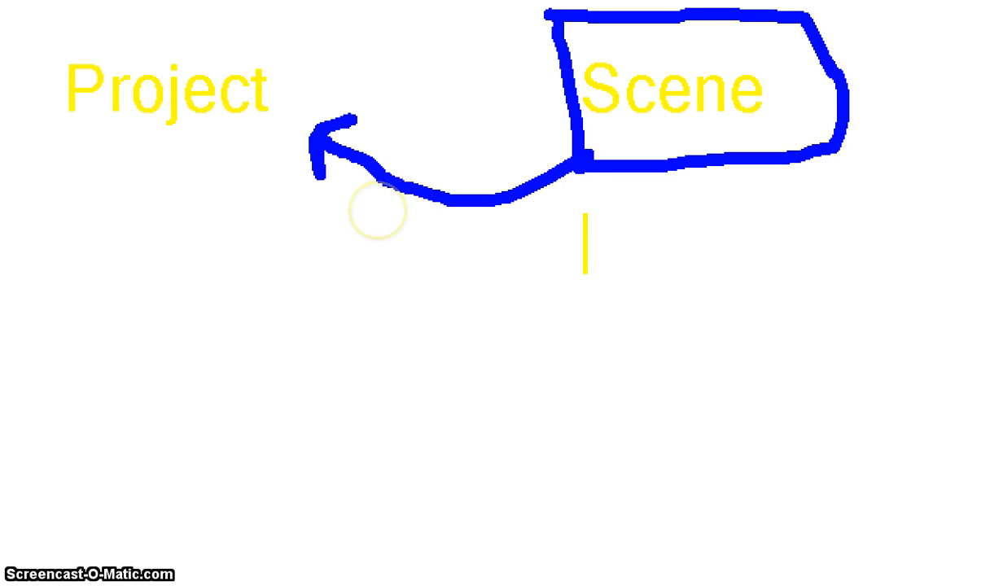
{"action": "type", "text": "Graphics"}
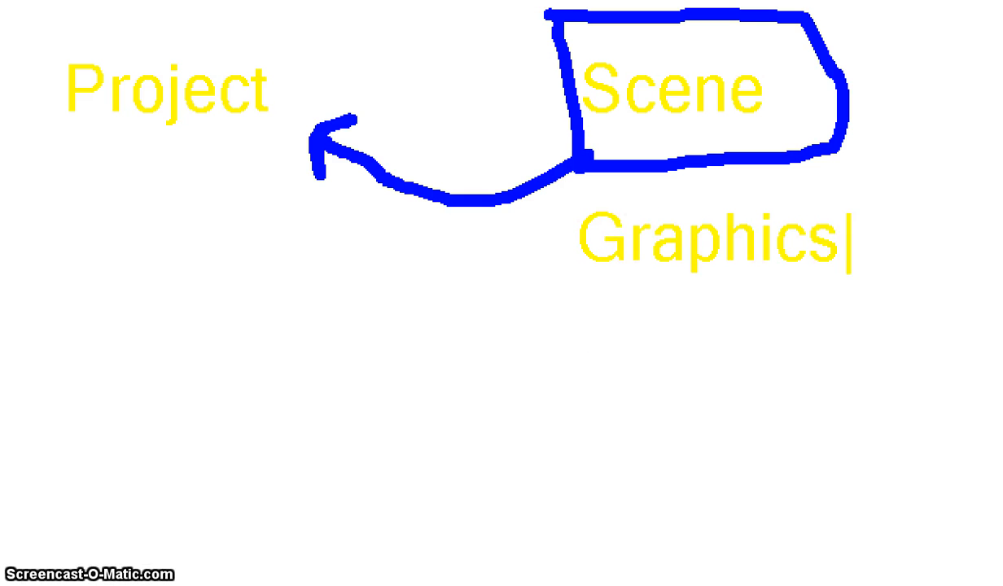
{"action": "key", "text": "Return"}
{"action": "type", "text": "Sounds"}
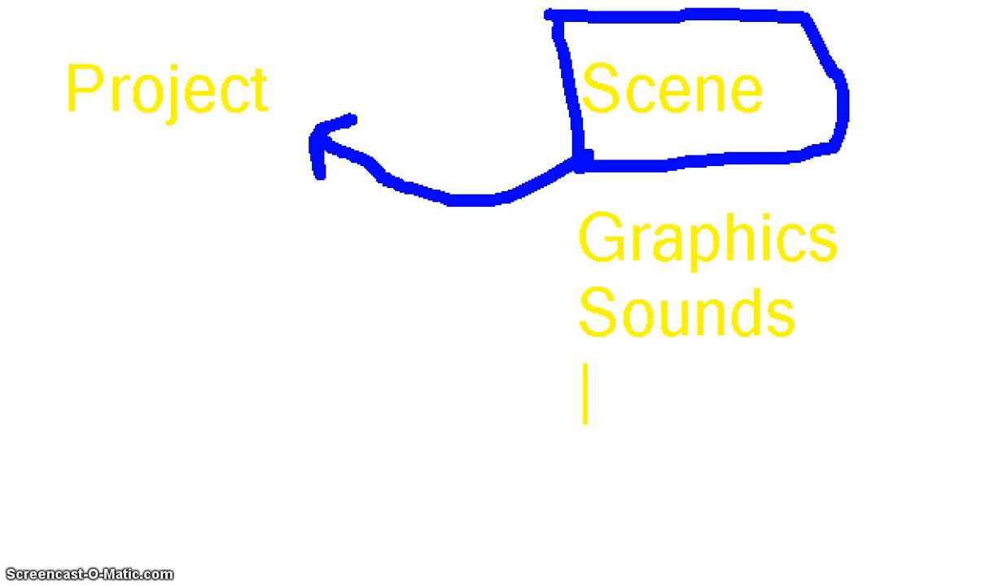
{"action": "type", "text": "b"}
{"action": "key", "text": "BackSpace"}
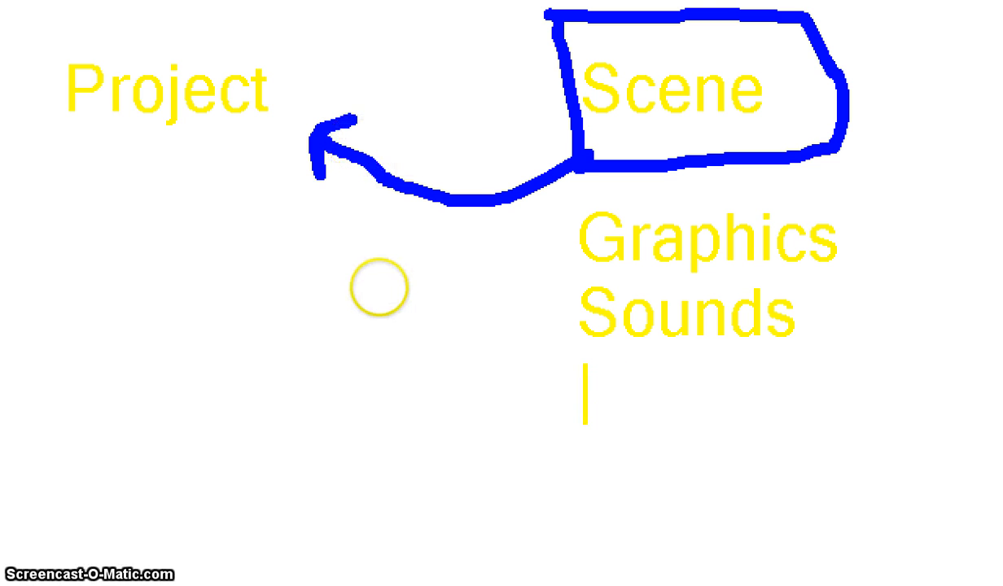
{"action": "key", "text": "Escape"}
{"action": "key", "text": "b"}
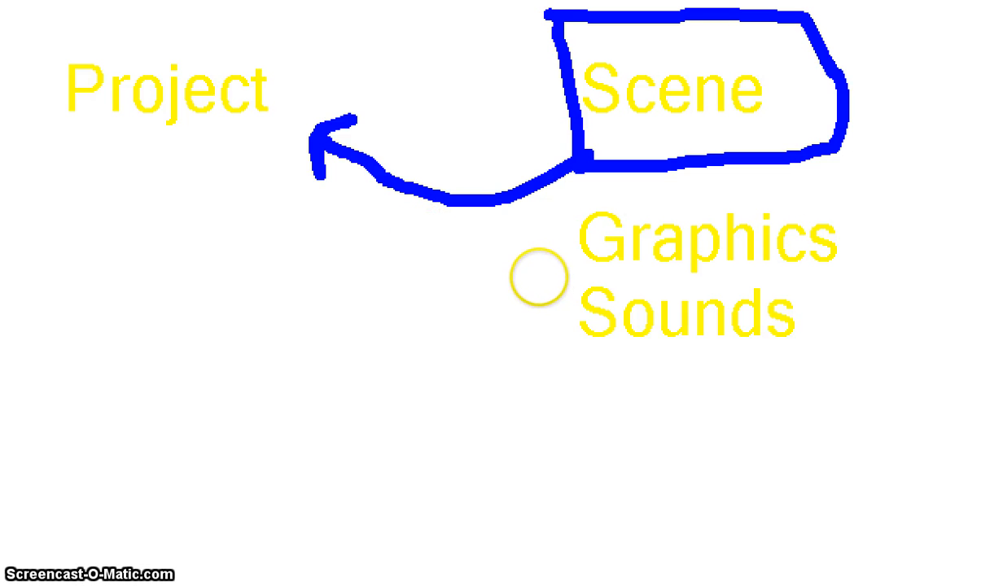
{"action": "left_click_drag", "start_coordinate": [547, 172], "coordinate": [810, 223], "text": "ctrl"}
{"action": "left_click_drag", "start_coordinate": [503, 232], "coordinate": [518, 250], "text": "ctrl"}
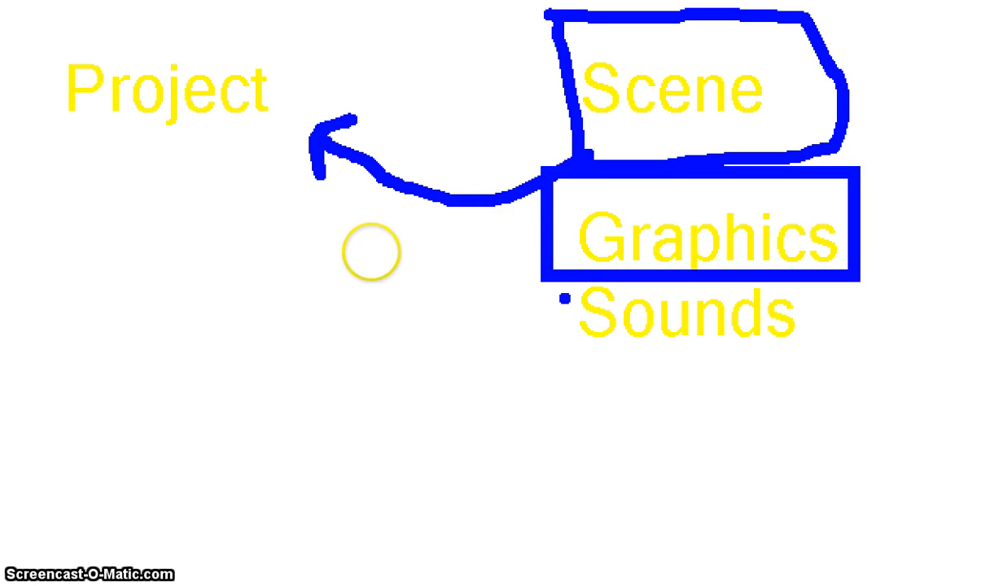
{"action": "mouse_move", "coordinate": [231, 259]}
{"action": "left_mouse_down"}
{"action": "mouse_move", "coordinate": [188, 217]}
{"action": "mouse_move", "coordinate": [188, 231]}
{"action": "mouse_move", "coordinate": [213, 197]}
{"action": "left_mouse_up"}
{"action": "key", "text": "Escape"}
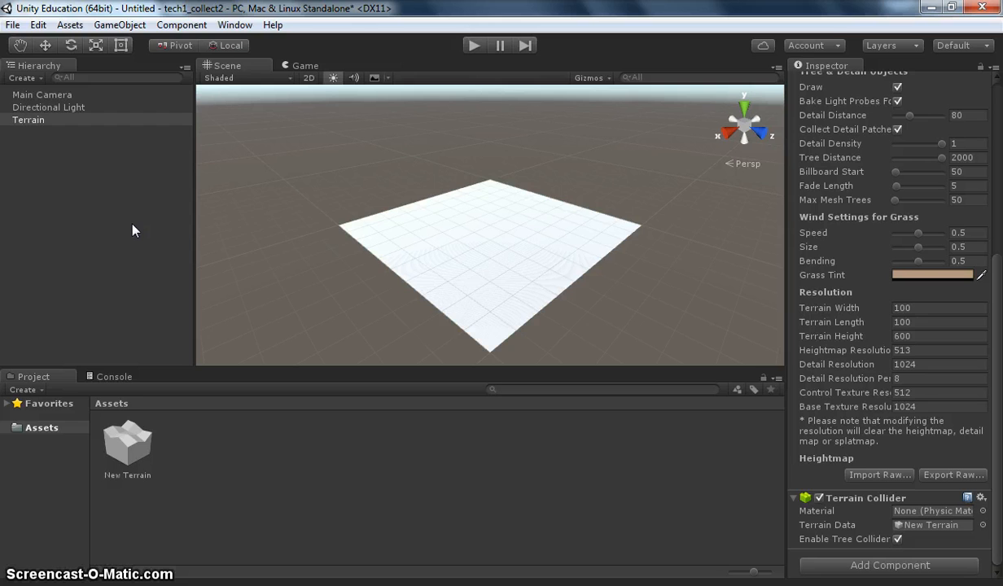
Save the scene as Level1 in the project's Assets folder.
{"action": "key", "text": "ctrl+s"}
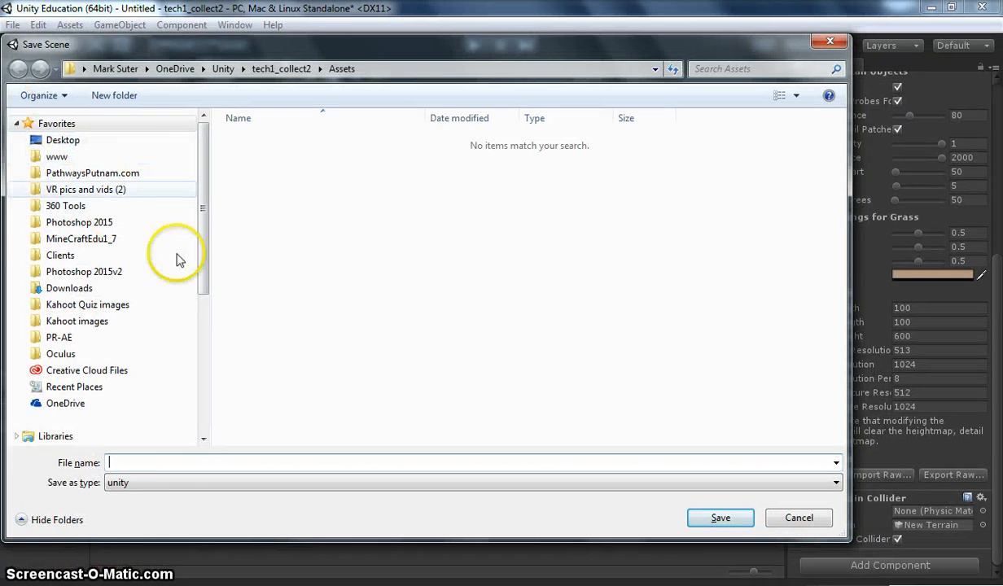
{"action": "type", "text": "Level1"}
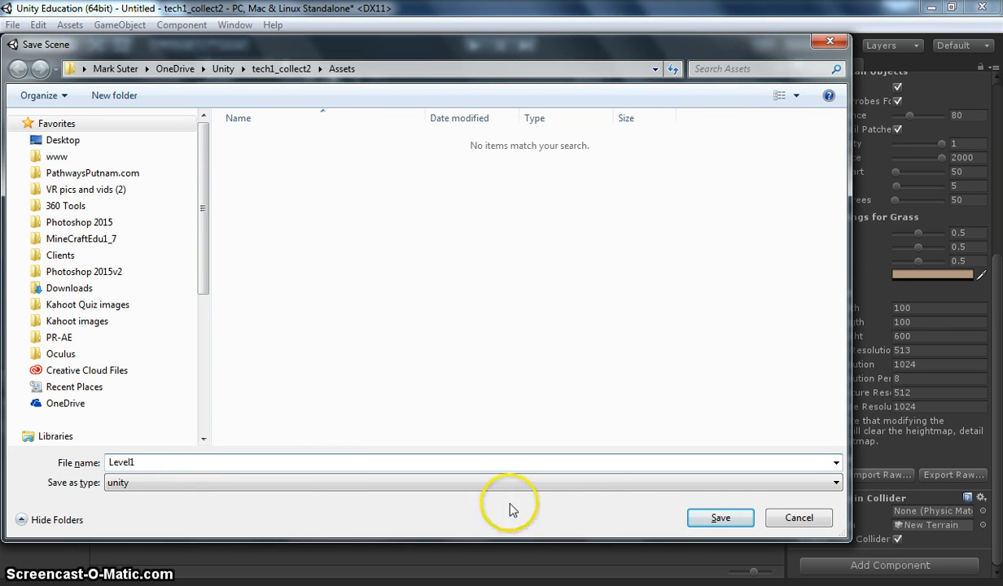
{"action": "left_click", "coordinate": [720, 518]}
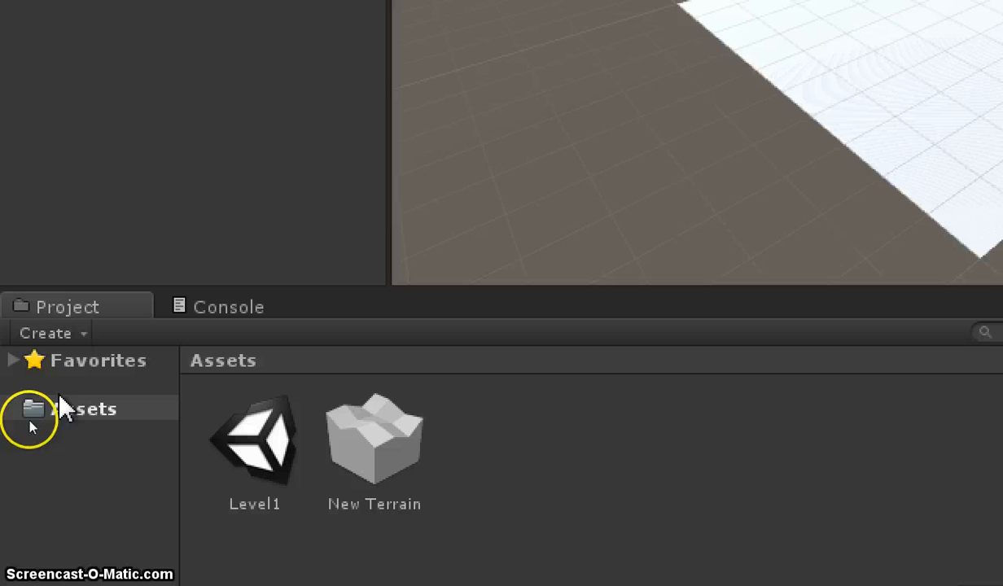
Inspect the saved Level1 scene in the project's Assets folder.
{"action": "left_click", "coordinate": [31, 413]}
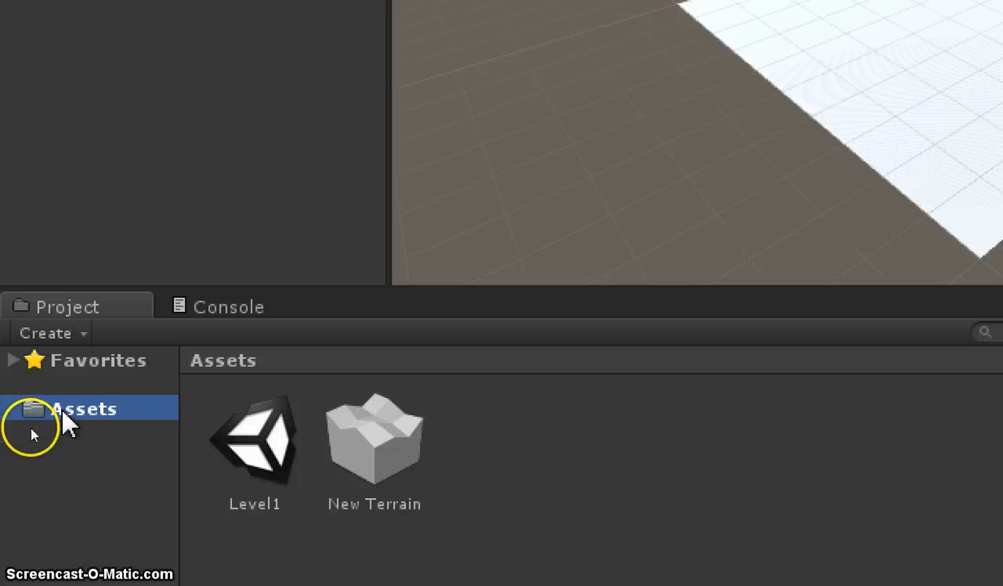
{"action": "left_click", "coordinate": [272, 452]}
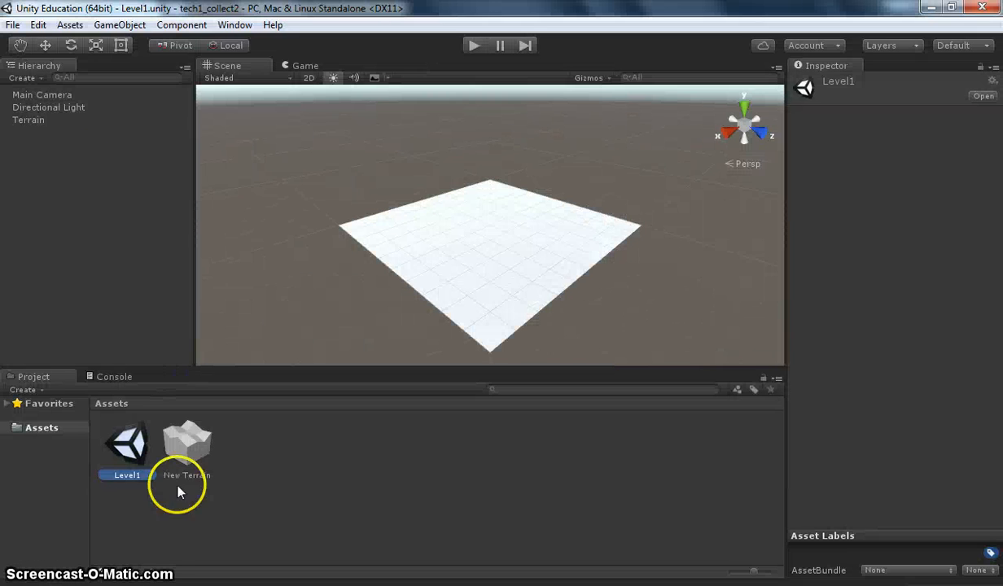
{"action": "left_click", "coordinate": [148, 440]}
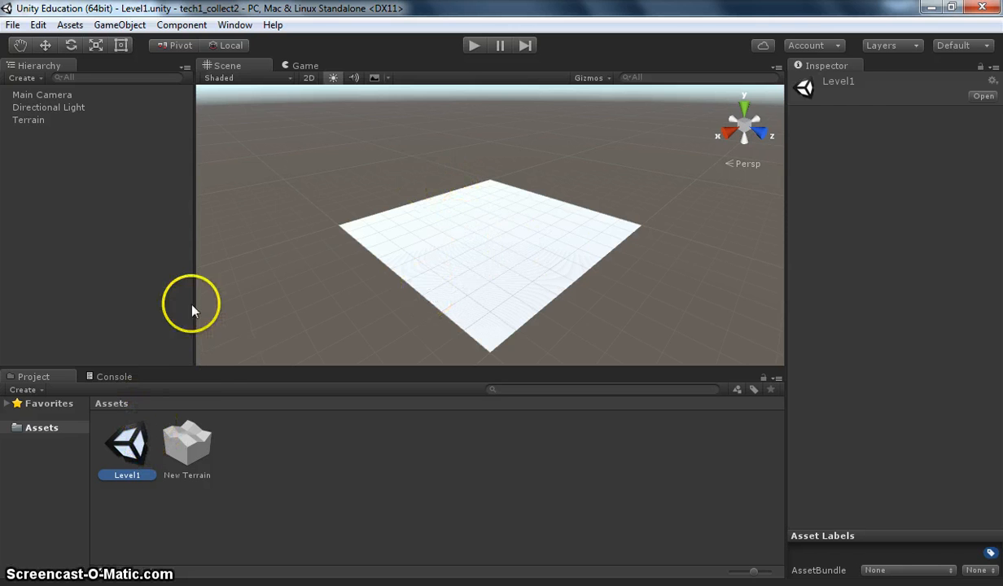
Activate Paint Texture for the Terrain, check which albedo textures are available for a new terrain texture, and close the dialogs without adding one.
{"action": "left_click", "coordinate": [27, 121]}
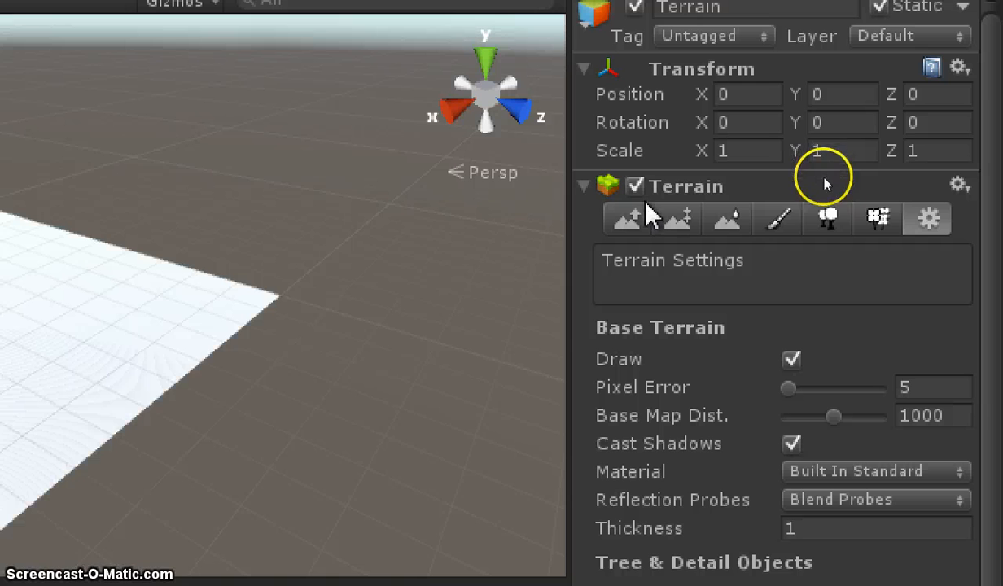
{"action": "left_click", "coordinate": [775, 225]}
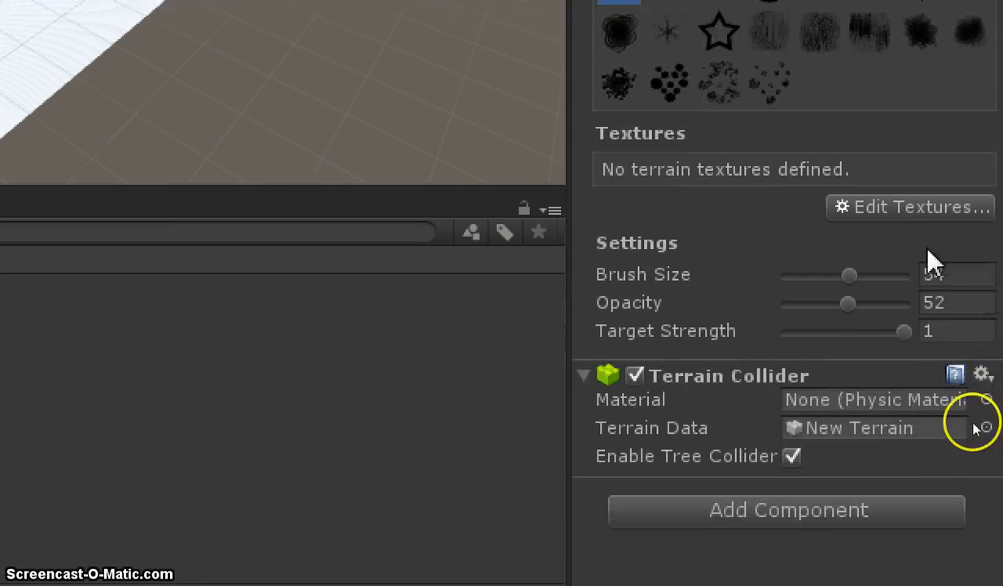
{"action": "left_click", "coordinate": [864, 209]}
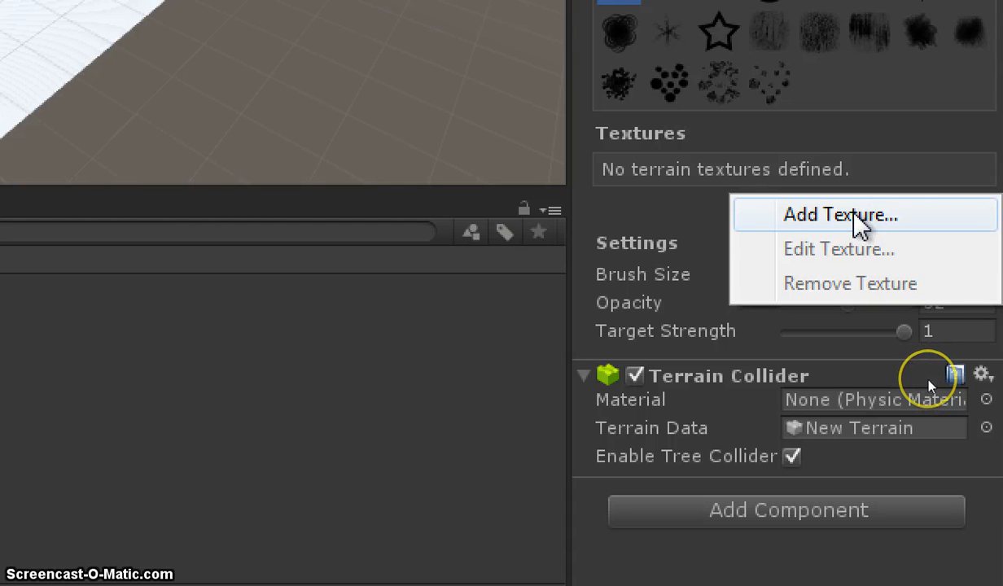
{"action": "left_click", "coordinate": [847, 215]}
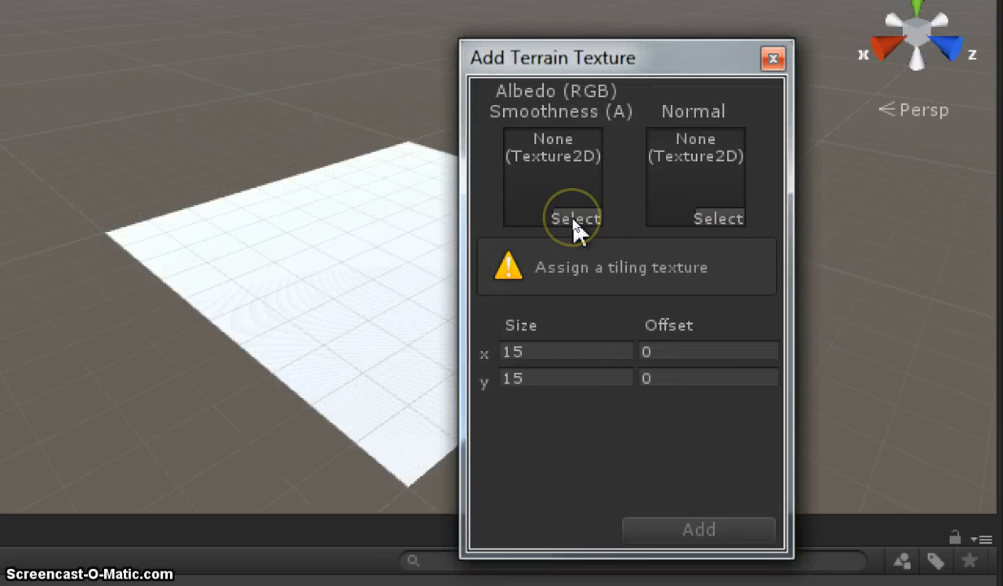
{"action": "left_click", "coordinate": [574, 221]}
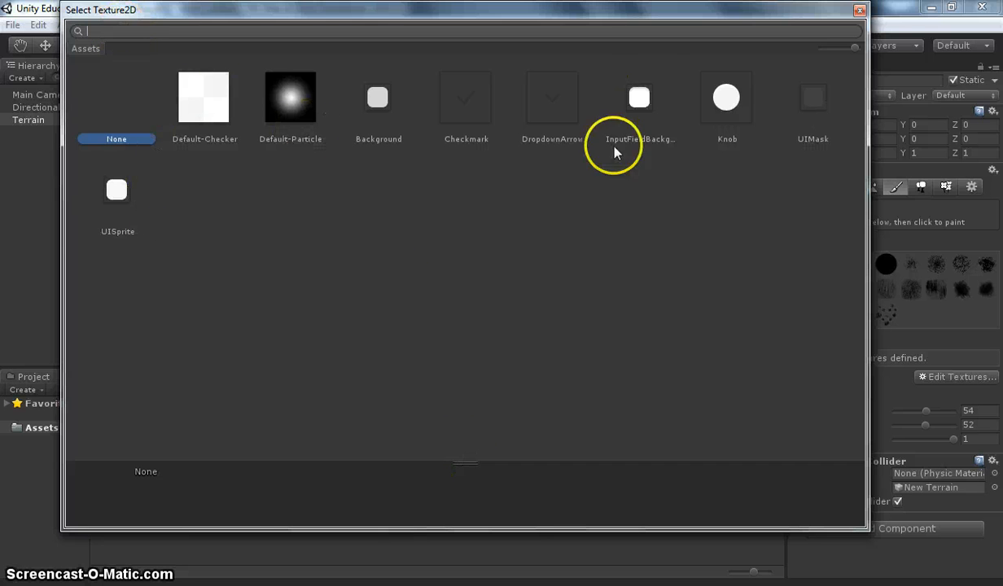
{"action": "left_click", "coordinate": [859, 12]}
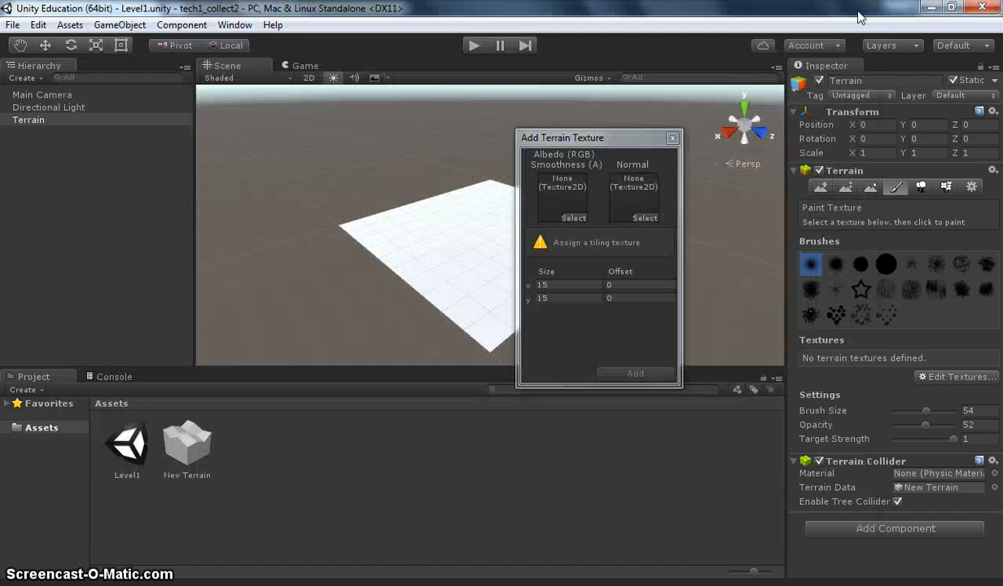
{"action": "left_click", "coordinate": [672, 137]}
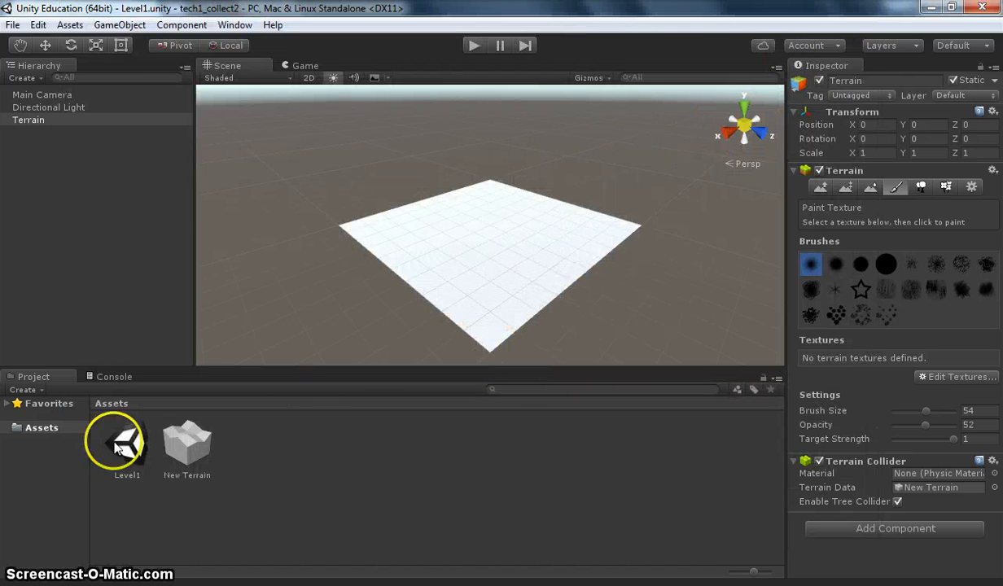
Import the Environment package into the project's Assets folder.
{"action": "left_click", "coordinate": [20, 429]}
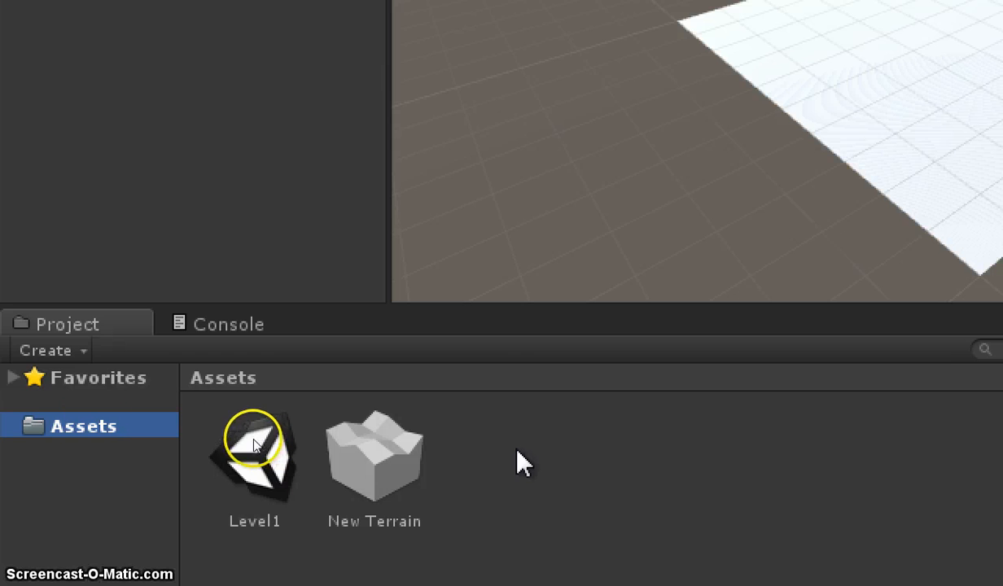
{"action": "right_click", "coordinate": [53, 424]}
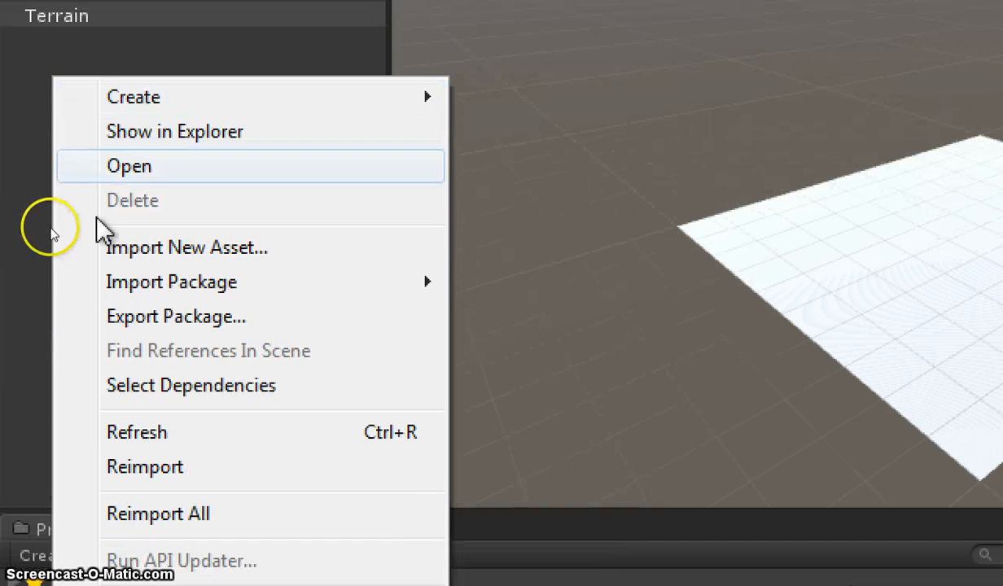
{"action": "mouse_move", "coordinate": [124, 81]}
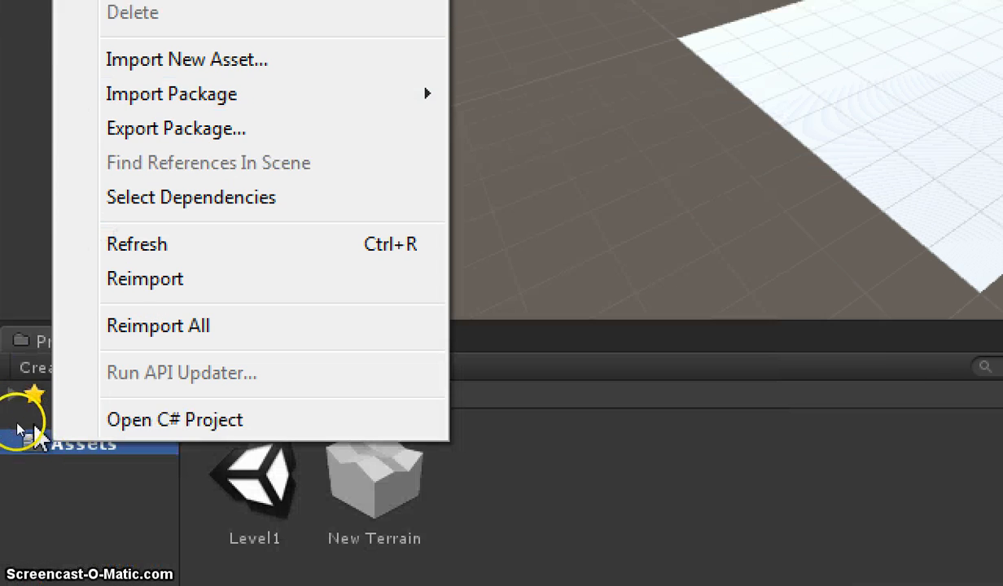
{"action": "mouse_move", "coordinate": [290, 92]}
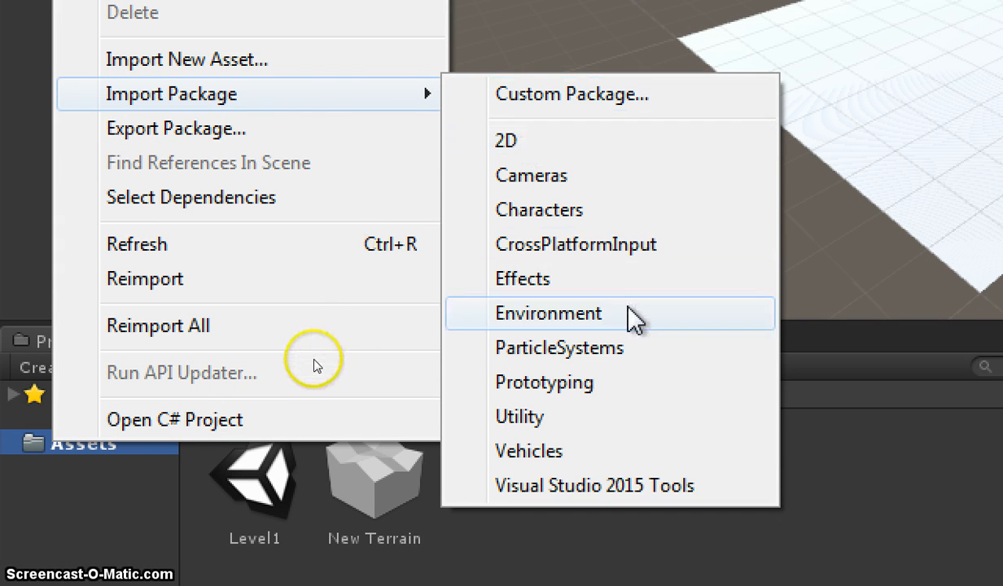
{"action": "left_click", "coordinate": [602, 313]}
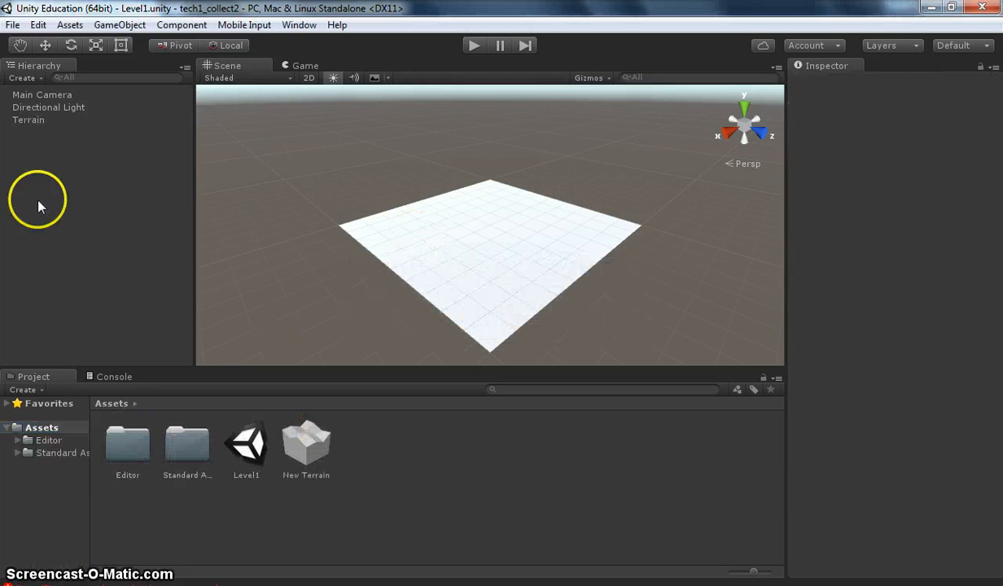
Add GrassHillAlbedo as the Terrain's first paint texture, finding it by searching the available textures for "gras".
{"action": "left_click", "coordinate": [31, 120]}
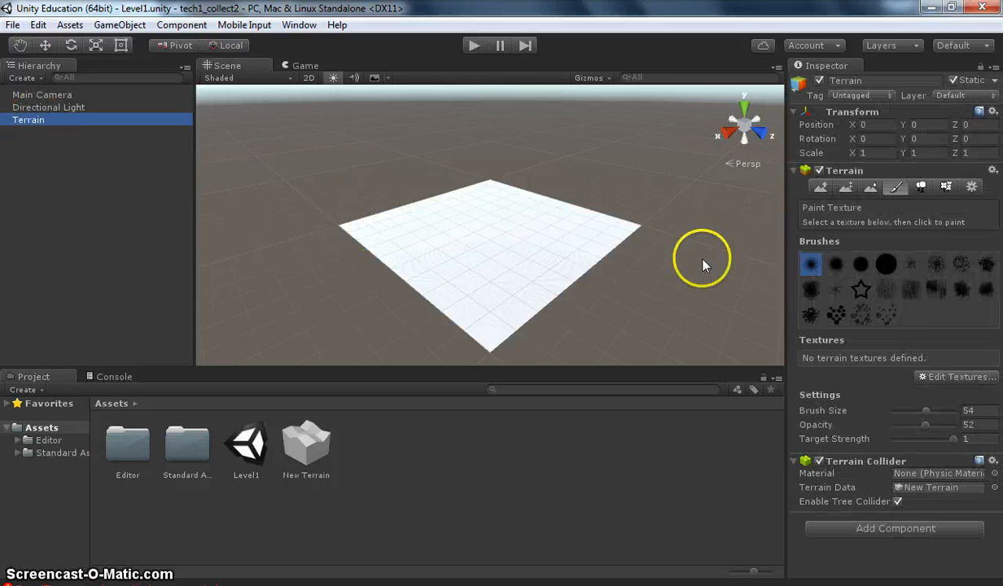
{"action": "left_click", "coordinate": [933, 379]}
{"action": "left_click", "coordinate": [924, 386]}
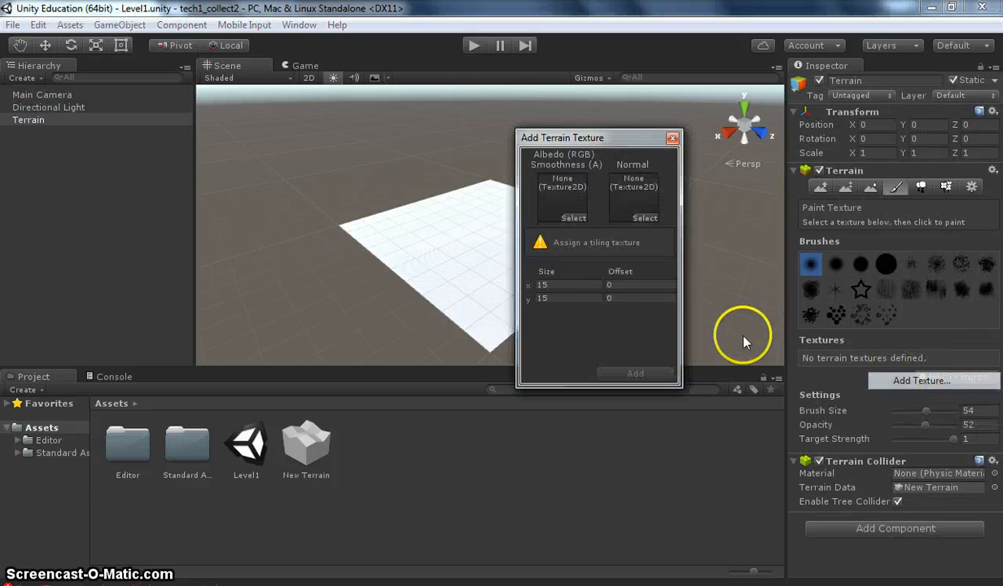
{"action": "left_click", "coordinate": [574, 218]}
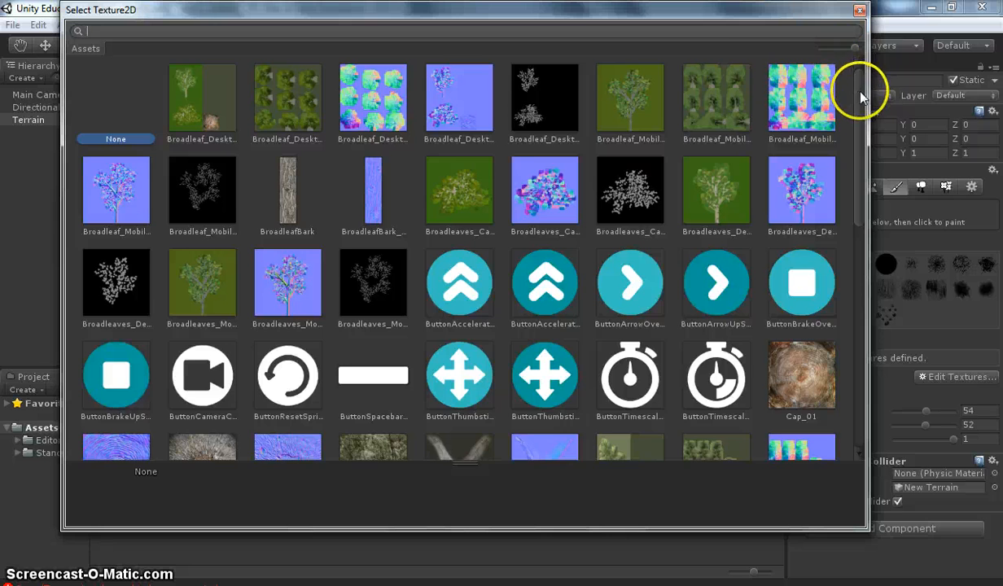
{"action": "type", "text": "g"}
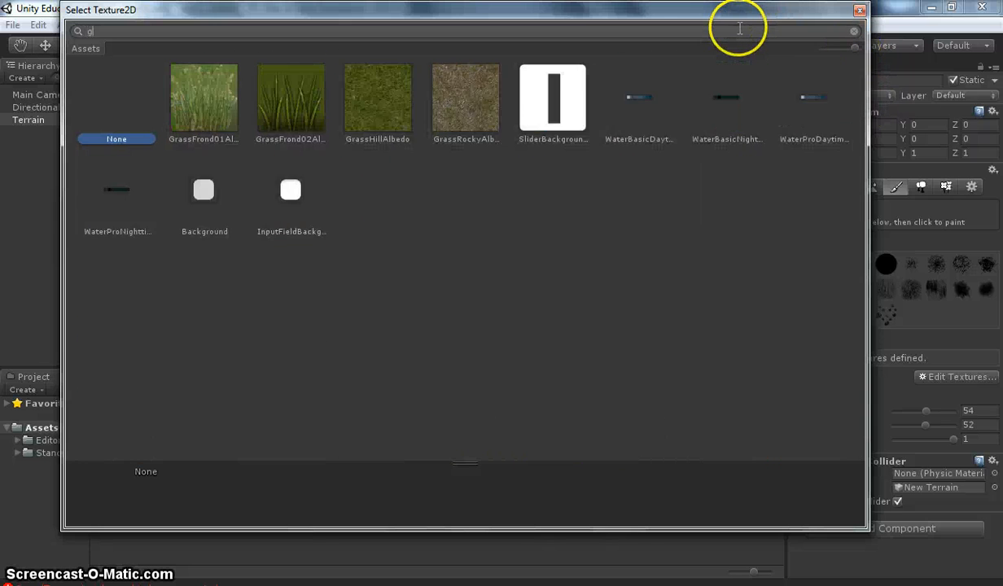
{"action": "type", "text": "ras"}
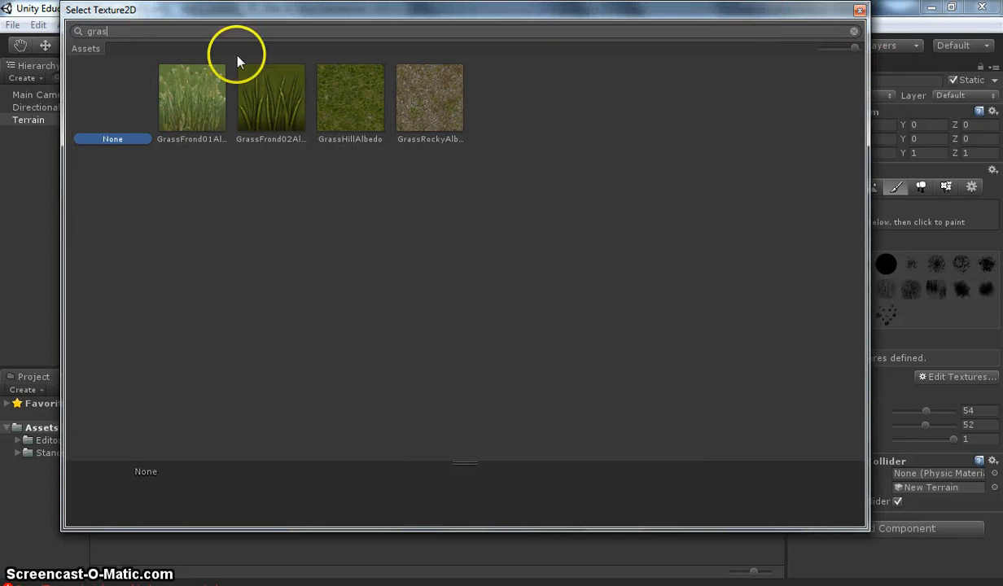
{"action": "double_click", "coordinate": [342, 88]}
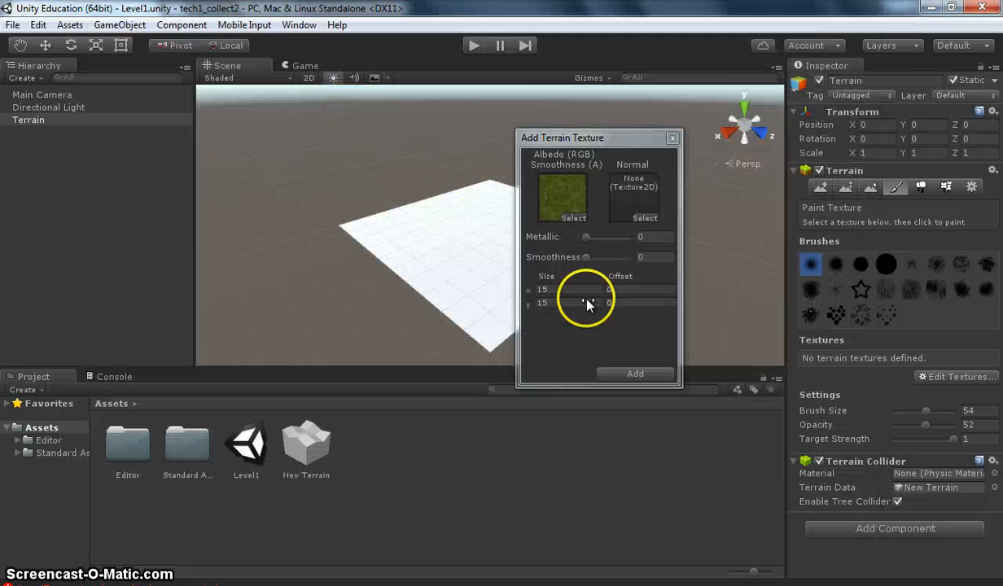
{"action": "left_click", "coordinate": [633, 376]}
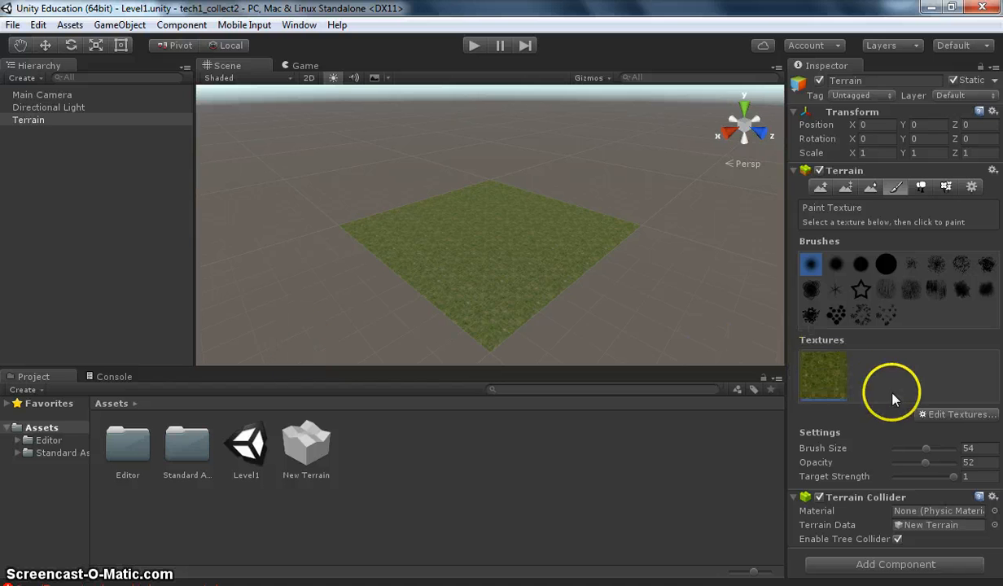
Add SandAlbedo as a second paint texture for the Terrain, keeping the default tiling size.
{"action": "left_click", "coordinate": [936, 416]}
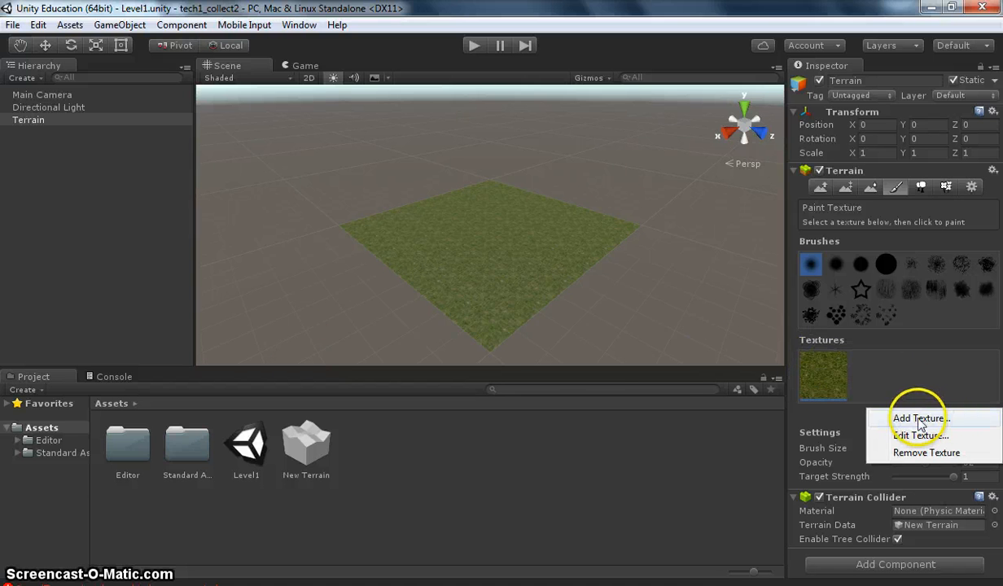
{"action": "left_click", "coordinate": [918, 418]}
{"action": "left_click", "coordinate": [570, 218]}
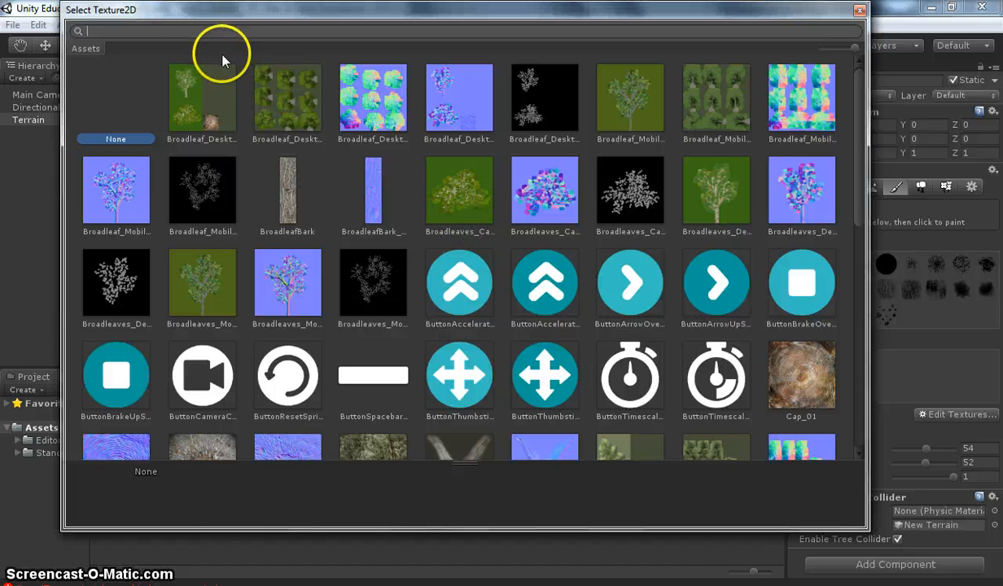
{"action": "type", "text": "sand"}
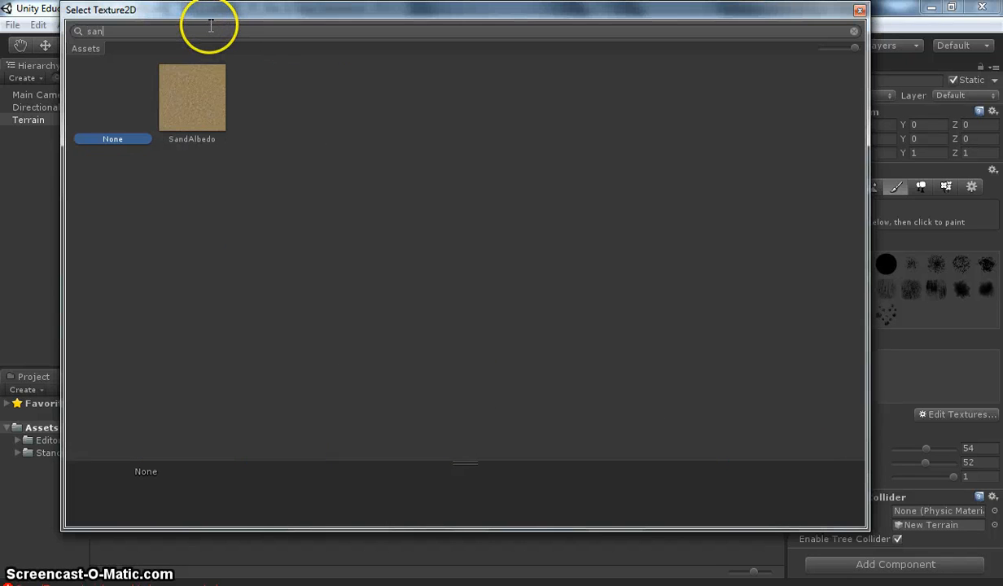
{"action": "double_click", "coordinate": [198, 87]}
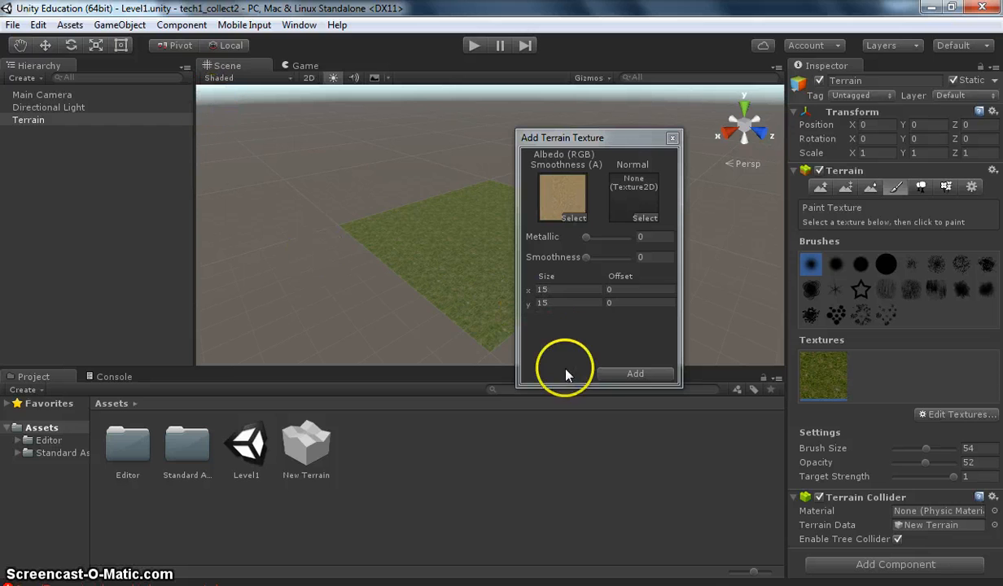
{"action": "left_click", "coordinate": [632, 374]}
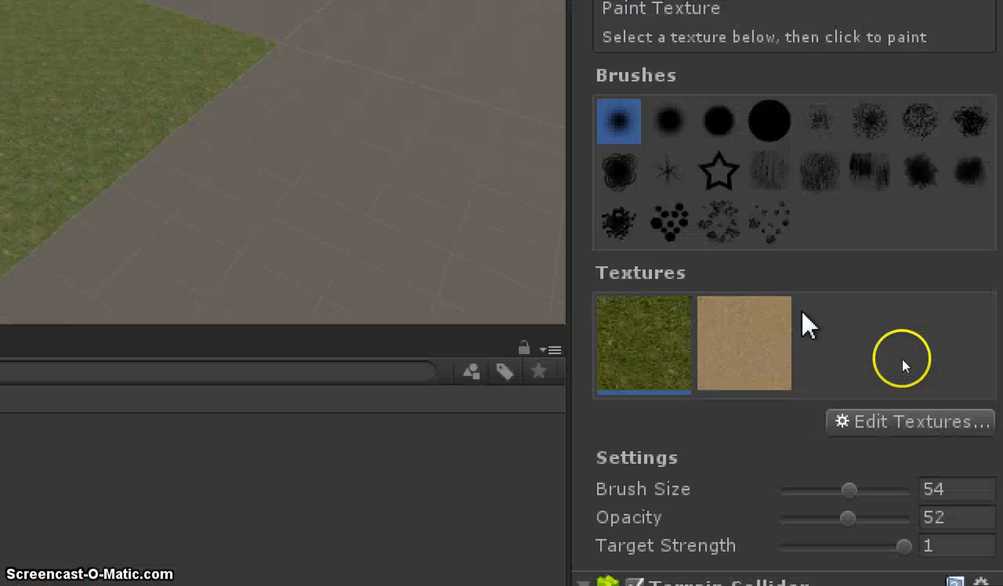
Paint a sand path from the terrain's near corner towards its middle, using the sand texture with brush size 61.
{"action": "left_click", "coordinate": [882, 379]}
{"action": "left_click", "coordinate": [823, 384]}
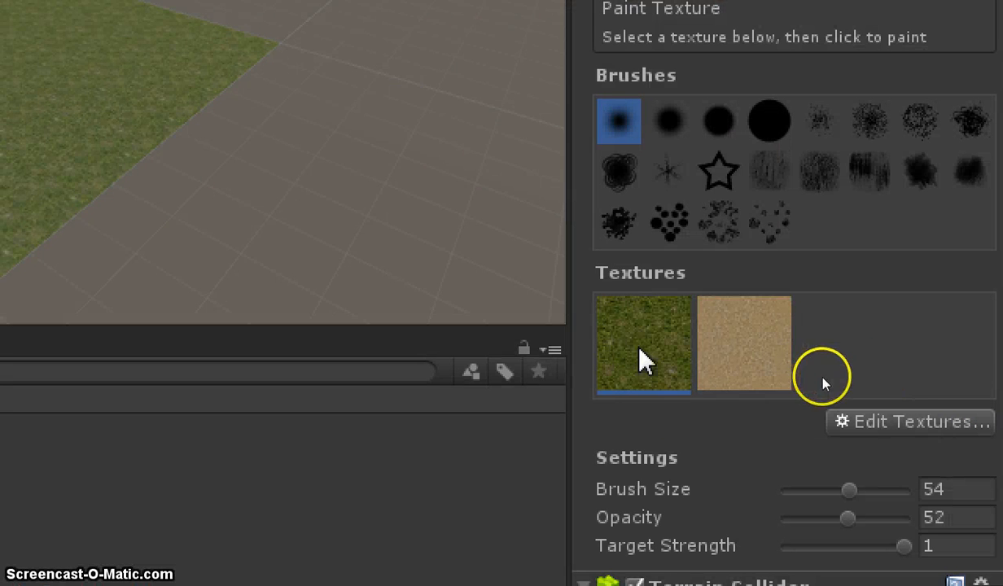
{"action": "left_click", "coordinate": [736, 350]}
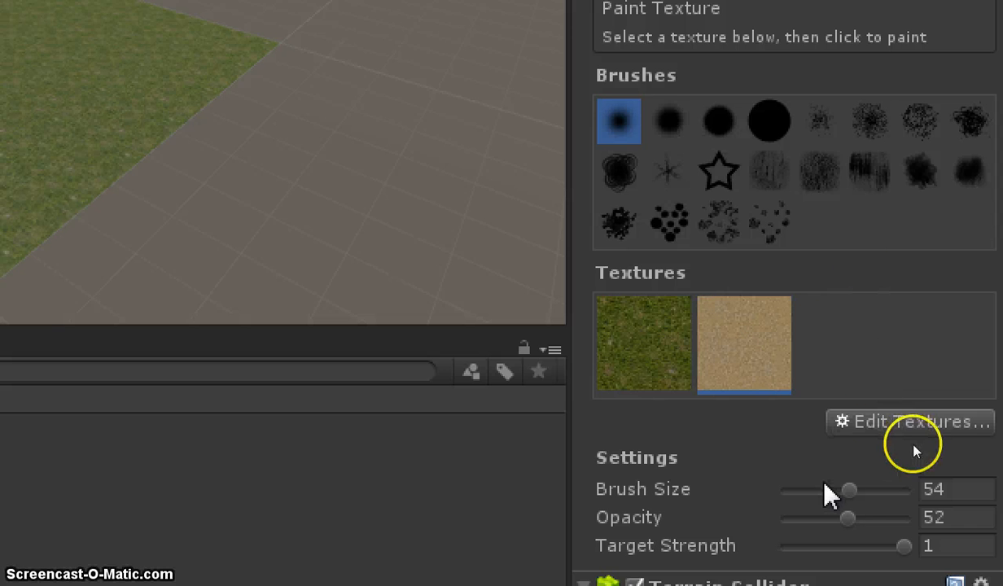
{"action": "left_click_drag", "start_coordinate": [849, 489], "coordinate": [857, 490]}
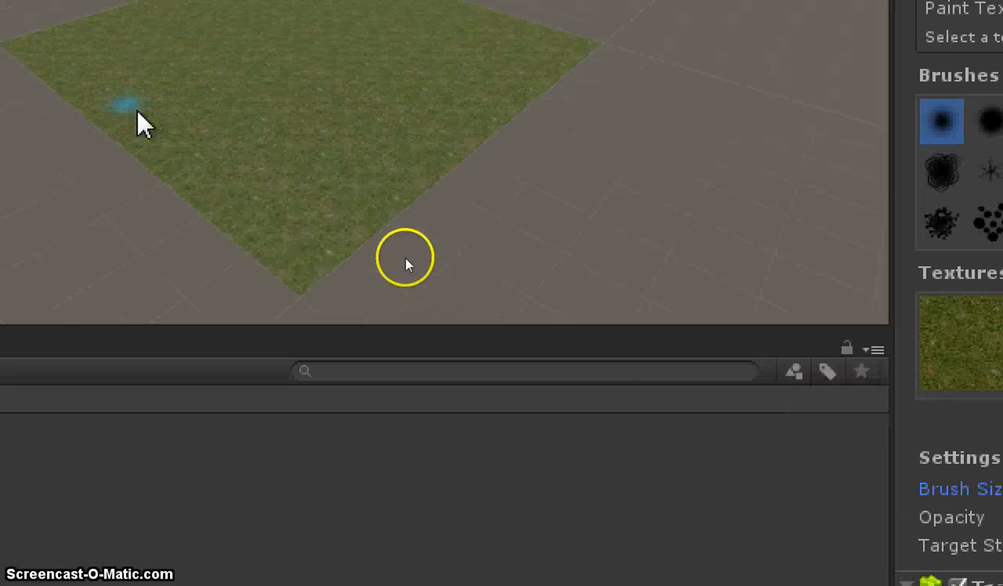
{"action": "left_click", "coordinate": [320, 163]}
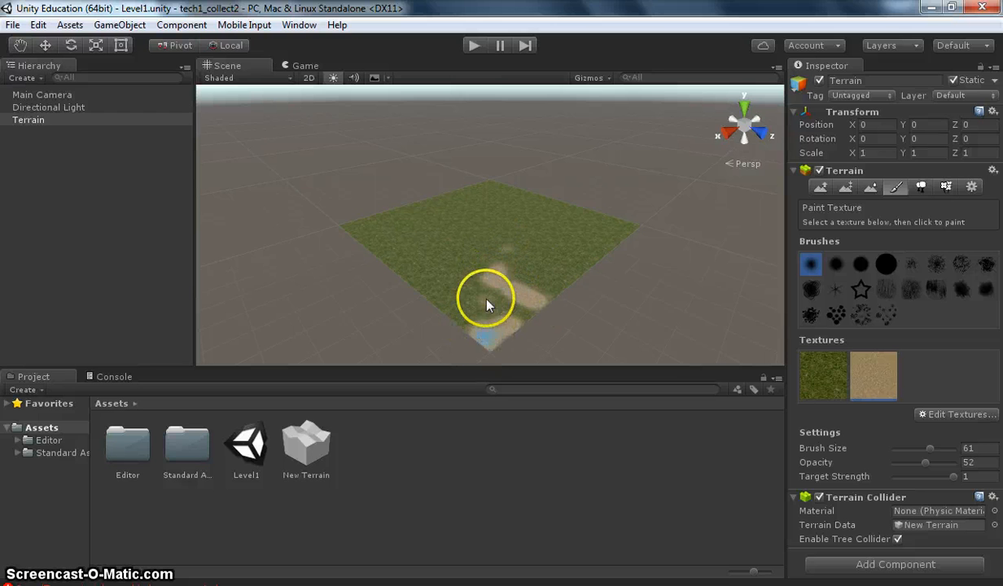
{"action": "left_click_drag", "start_coordinate": [487, 303], "coordinate": [490, 317]}
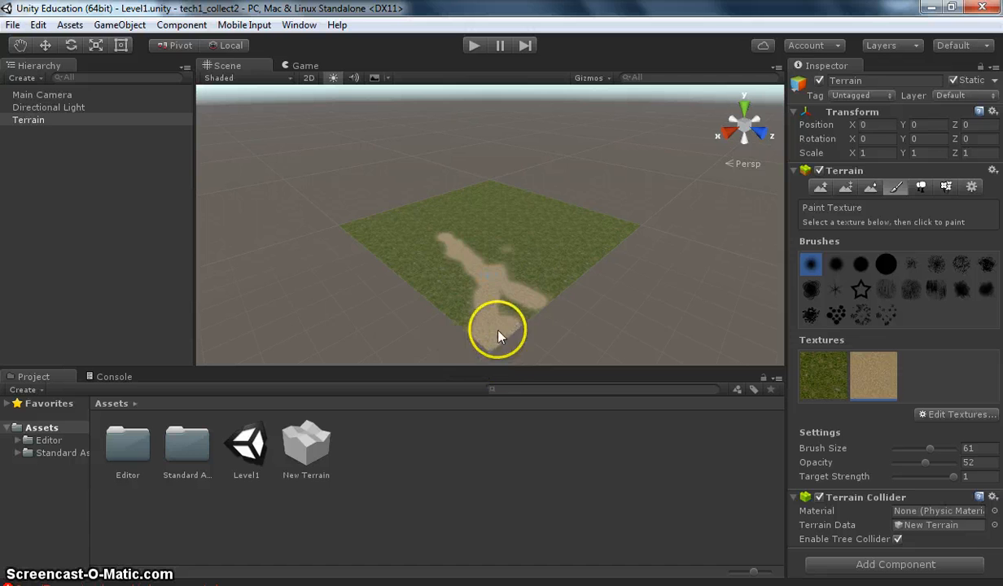
Set the brush opacity to 100 and widen the sand area beside the path near the terrain's front corner.
{"action": "scroll", "coordinate": [492, 317], "scroll_direction": "up", "scroll_amount": 5}
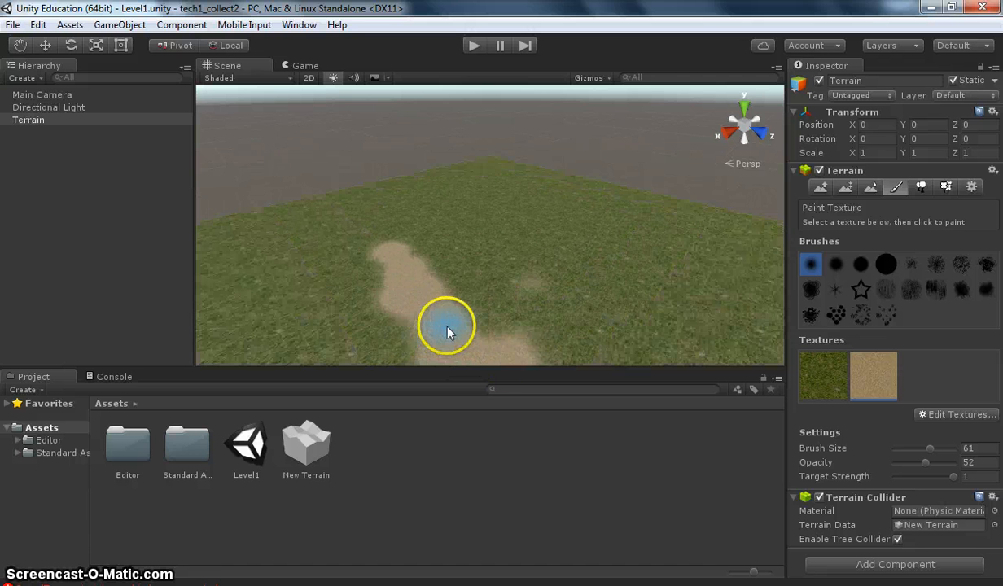
{"action": "middle_click_drag", "start_coordinate": [446, 327], "coordinate": [443, 215]}
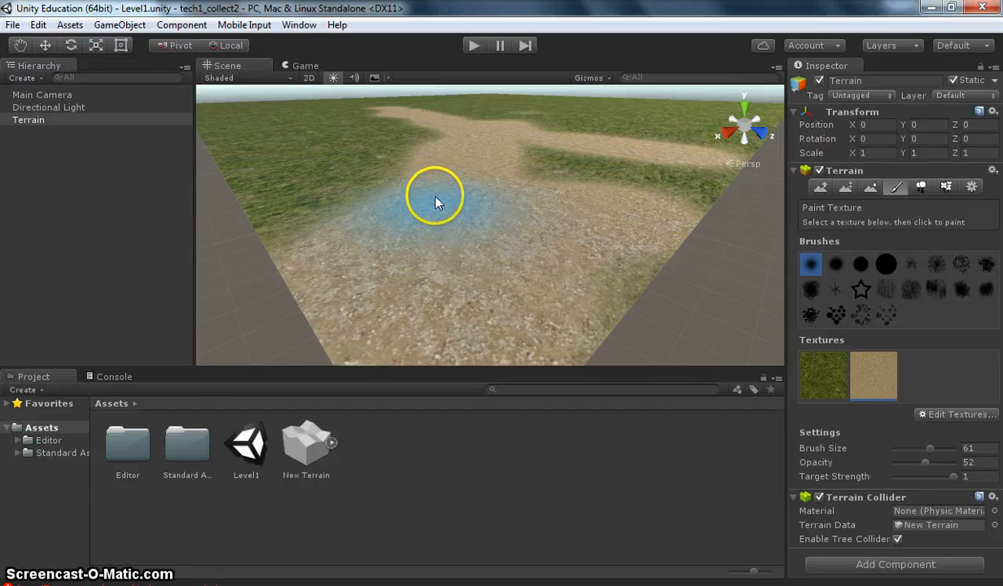
{"action": "mouse_move", "coordinate": [468, 157]}
{"action": "middle_mouse_down"}
{"action": "mouse_move", "coordinate": [472, 188]}
{"action": "mouse_move", "coordinate": [445, 190]}
{"action": "mouse_move", "coordinate": [428, 163]}
{"action": "mouse_move", "coordinate": [465, 152]}
{"action": "mouse_move", "coordinate": [486, 164]}
{"action": "mouse_move", "coordinate": [471, 160]}
{"action": "middle_mouse_up"}
{"action": "mouse_move", "coordinate": [469, 184]}
{"action": "left_mouse_down", "text": "alt"}
{"action": "mouse_move", "coordinate": [364, 186]}
{"action": "mouse_move", "coordinate": [553, 184]}
{"action": "mouse_move", "coordinate": [638, 168]}
{"action": "mouse_move", "coordinate": [435, 174]}
{"action": "mouse_move", "coordinate": [508, 168]}
{"action": "left_mouse_up", "text": "alt"}
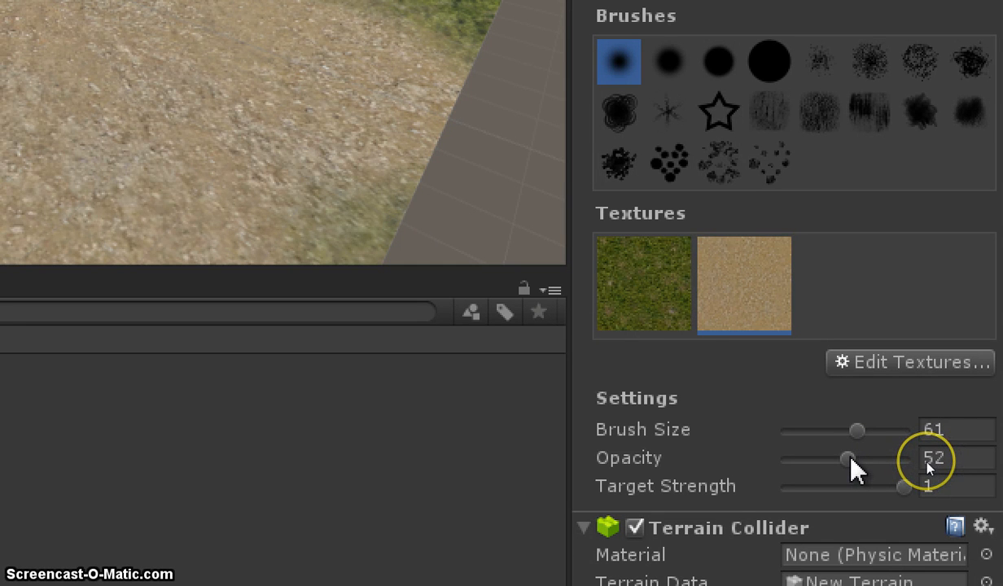
{"action": "left_click_drag", "start_coordinate": [851, 458], "coordinate": [920, 457]}
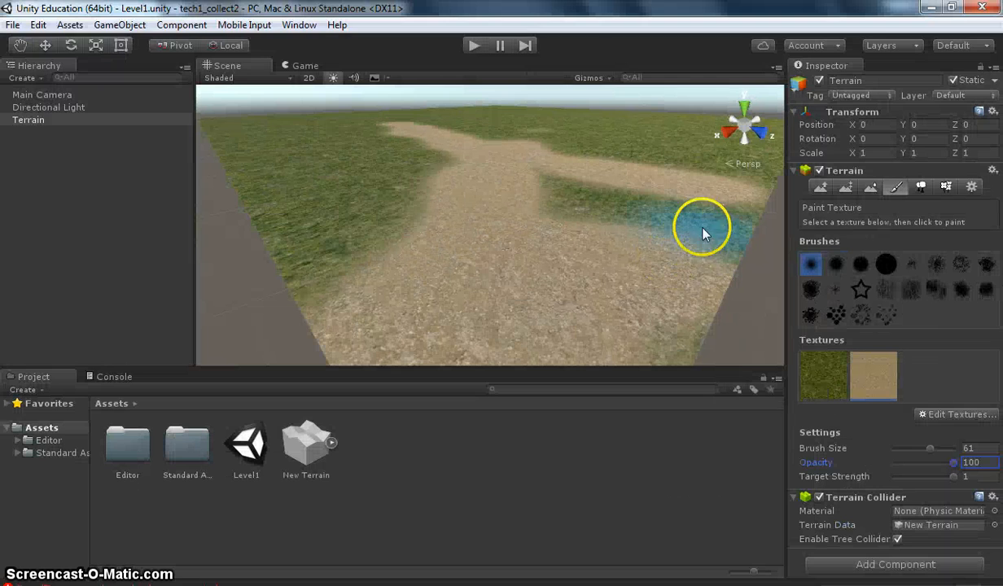
{"action": "mouse_move", "coordinate": [410, 209]}
{"action": "left_mouse_down"}
{"action": "mouse_move", "coordinate": [365, 183]}
{"action": "mouse_move", "coordinate": [389, 256]}
{"action": "left_mouse_up"}
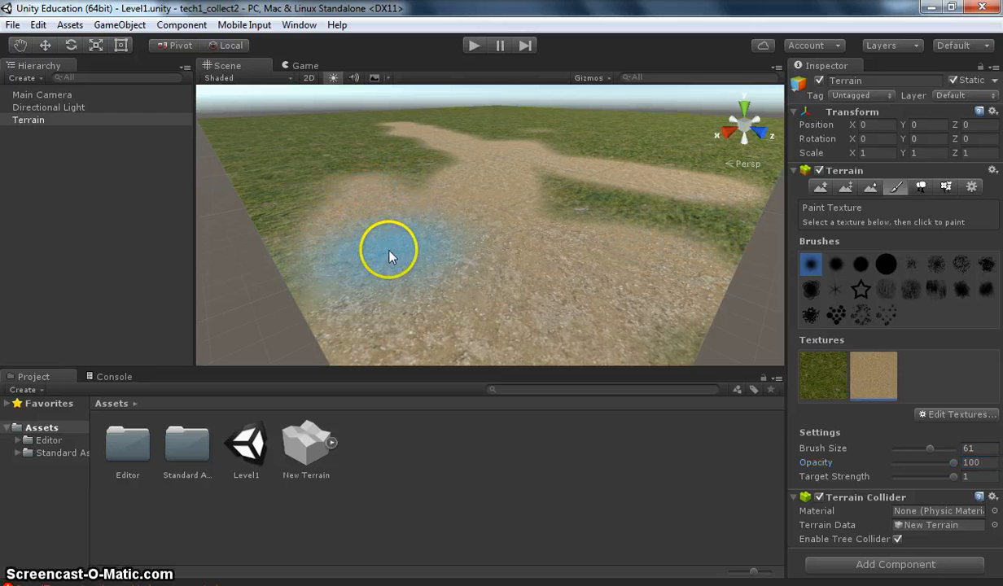
Blend faint sand along the terrain edge beside the widened area at brush opacity 11, and set the opacity to 46.
{"action": "left_click_drag", "start_coordinate": [954, 464], "coordinate": [921, 467]}
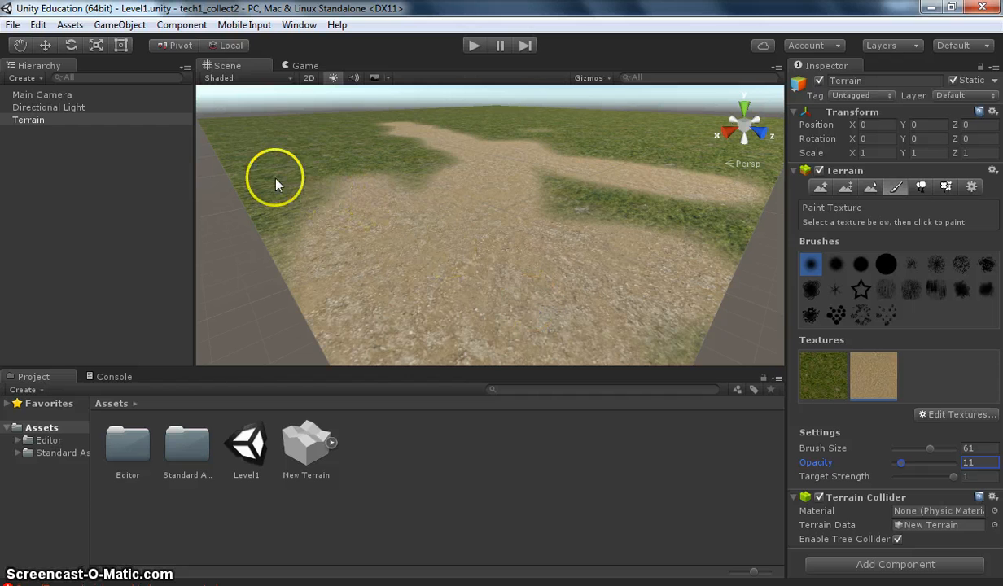
{"action": "mouse_move", "coordinate": [263, 169]}
{"action": "left_mouse_down"}
{"action": "mouse_move", "coordinate": [309, 219]}
{"action": "mouse_move", "coordinate": [272, 179]}
{"action": "left_mouse_up"}
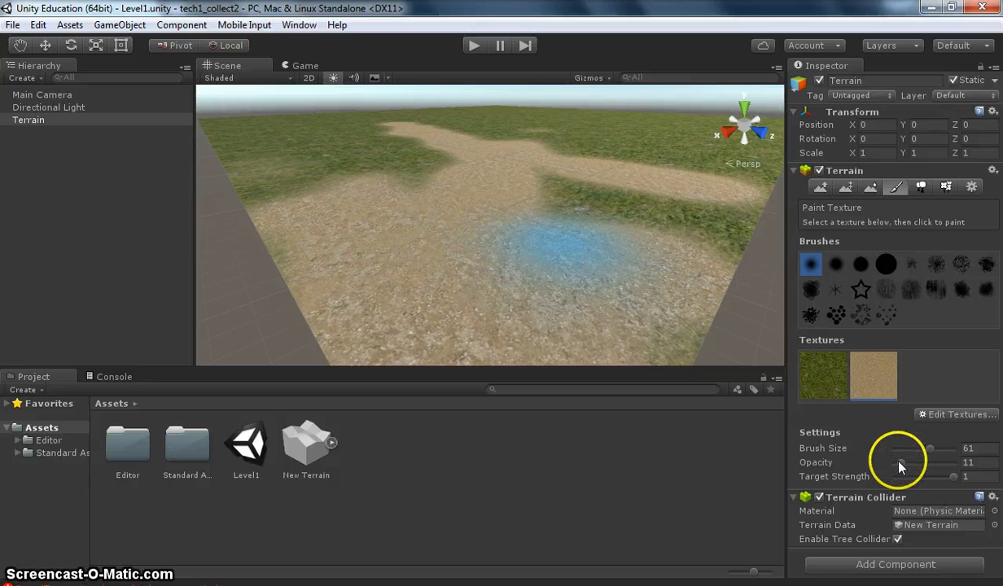
{"action": "left_click_drag", "start_coordinate": [900, 465], "coordinate": [923, 466]}
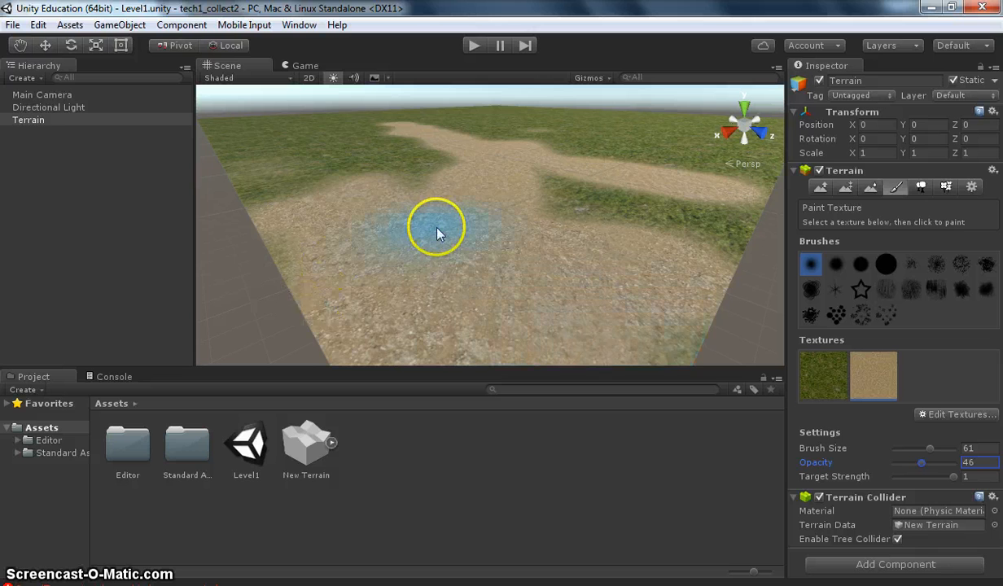
{"action": "scroll", "coordinate": [437, 228], "scroll_direction": "down", "scroll_amount": 5}
{"action": "middle_click_drag", "start_coordinate": [450, 223], "coordinate": [468, 235]}
{"action": "scroll", "coordinate": [461, 275], "scroll_direction": "up", "scroll_amount": 2}
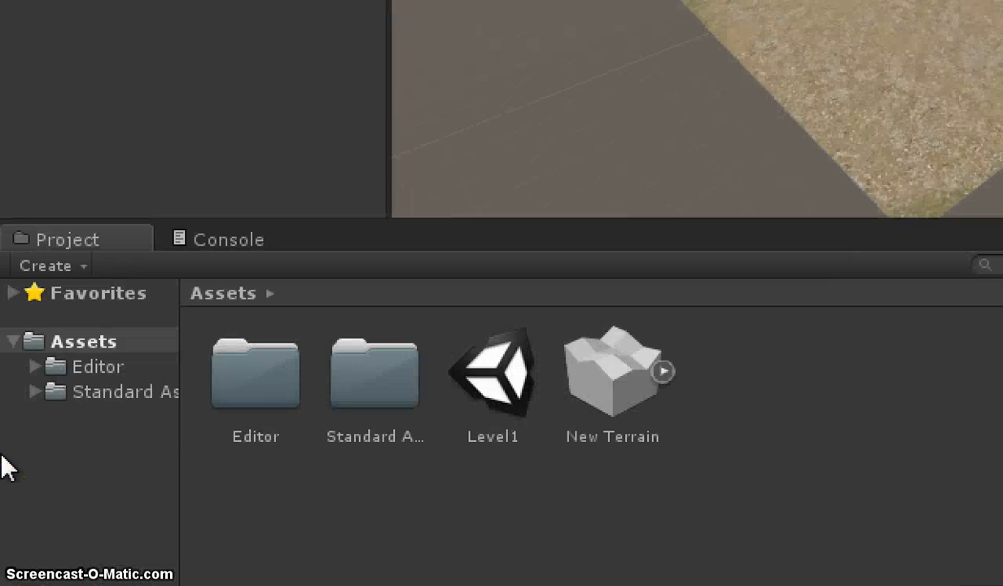
Import the complete Characters package into the project's Assets folder.
{"action": "right_click", "coordinate": [73, 343]}
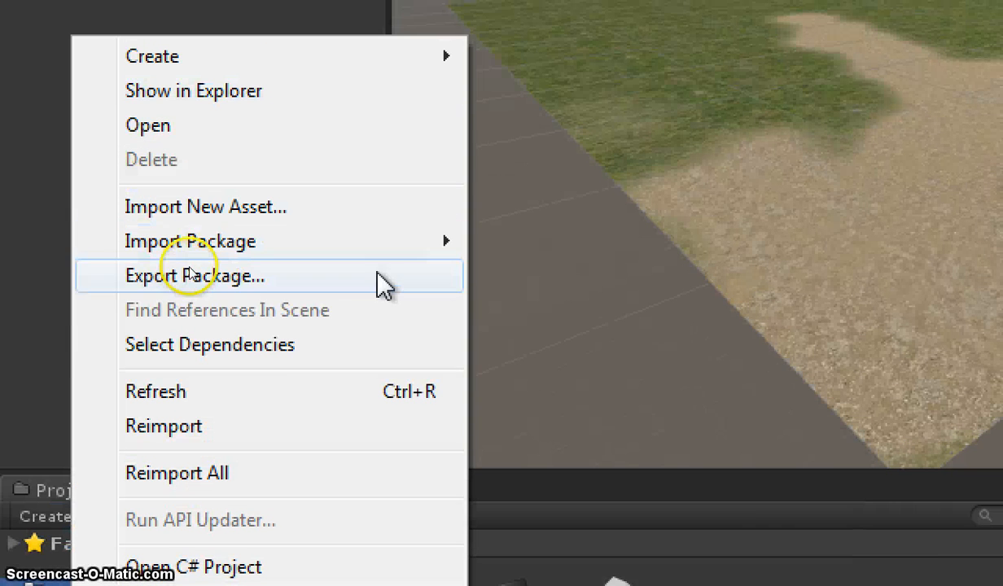
{"action": "mouse_move", "coordinate": [390, 244]}
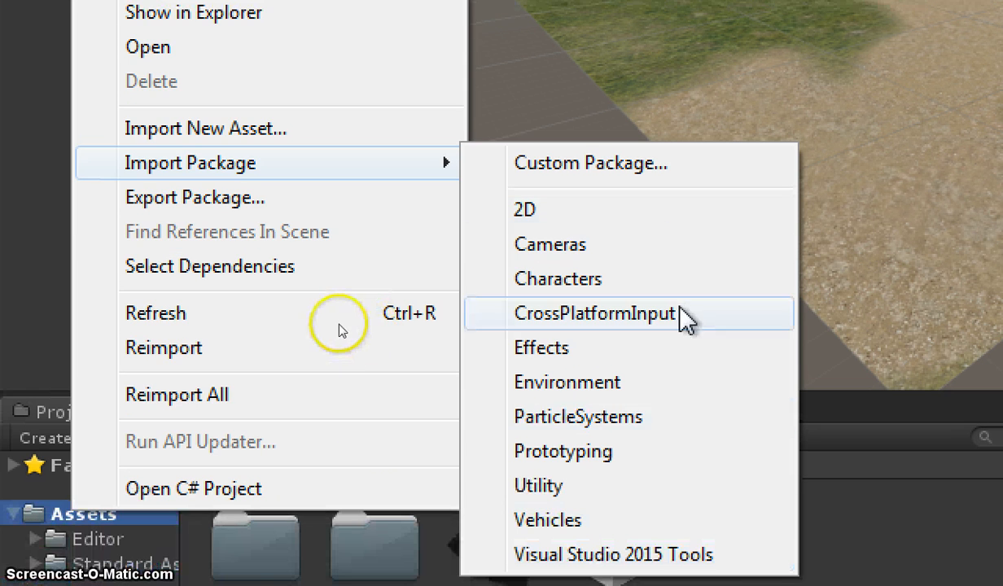
{"action": "left_click", "coordinate": [662, 283]}
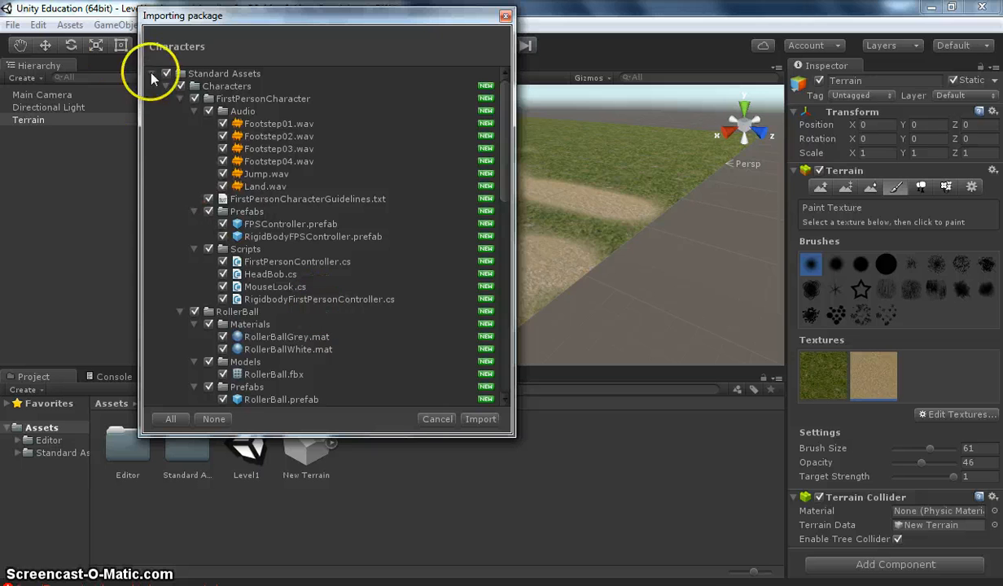
{"action": "left_click", "coordinate": [480, 418]}
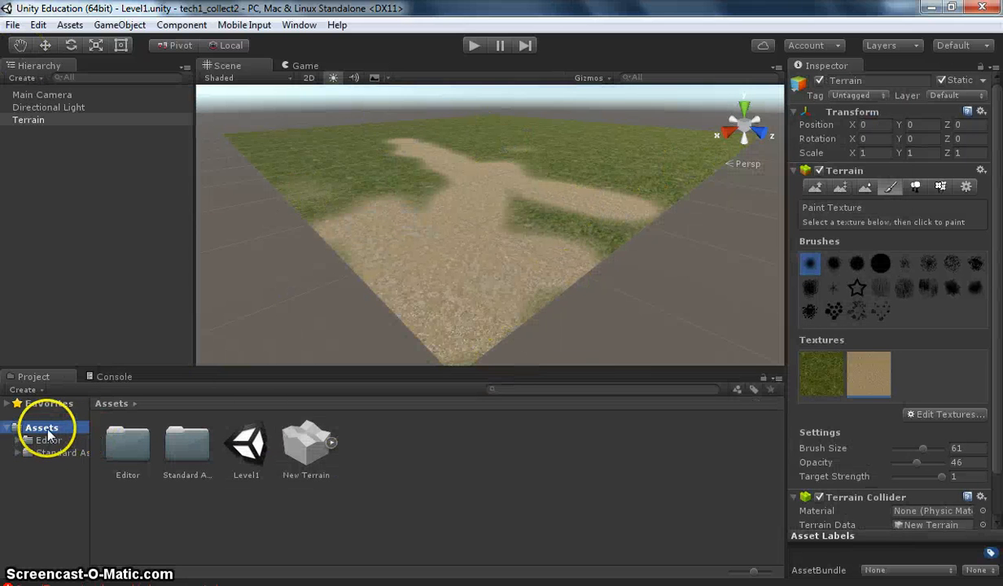
Open the Standard Assets folder and reduce its icon size until the contents show as a list.
{"action": "double_click", "coordinate": [168, 443]}
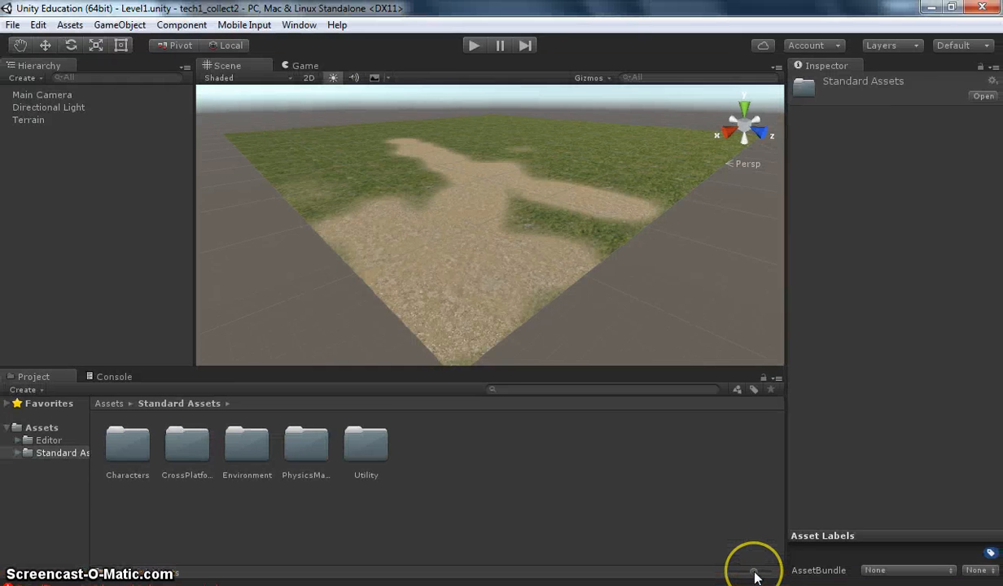
{"action": "left_click_drag", "start_coordinate": [752, 542], "coordinate": [706, 547]}
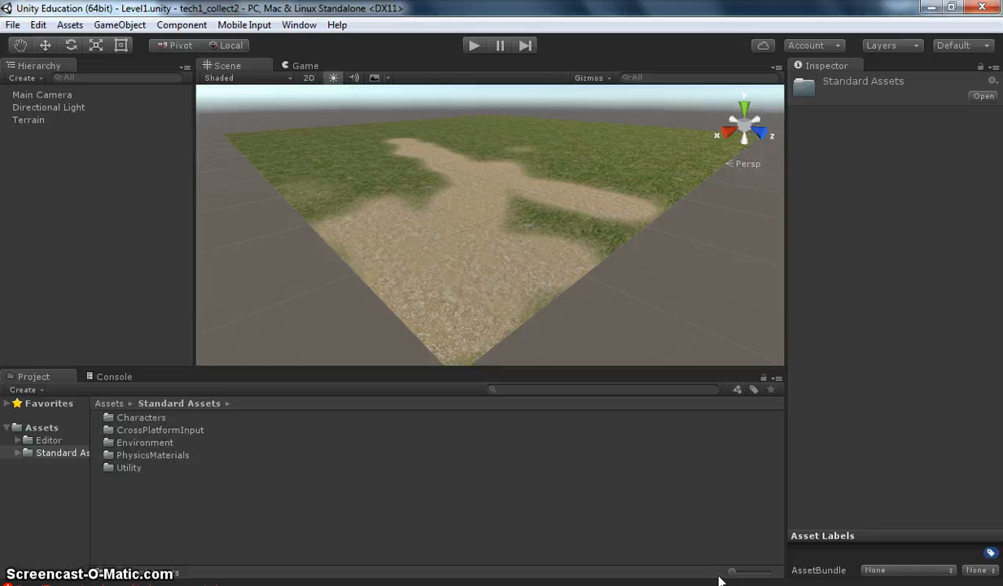
{"action": "mouse_move", "coordinate": [730, 572]}
{"action": "left_mouse_down"}
{"action": "mouse_move", "coordinate": [754, 577]}
{"action": "mouse_move", "coordinate": [730, 575]}
{"action": "left_mouse_up"}
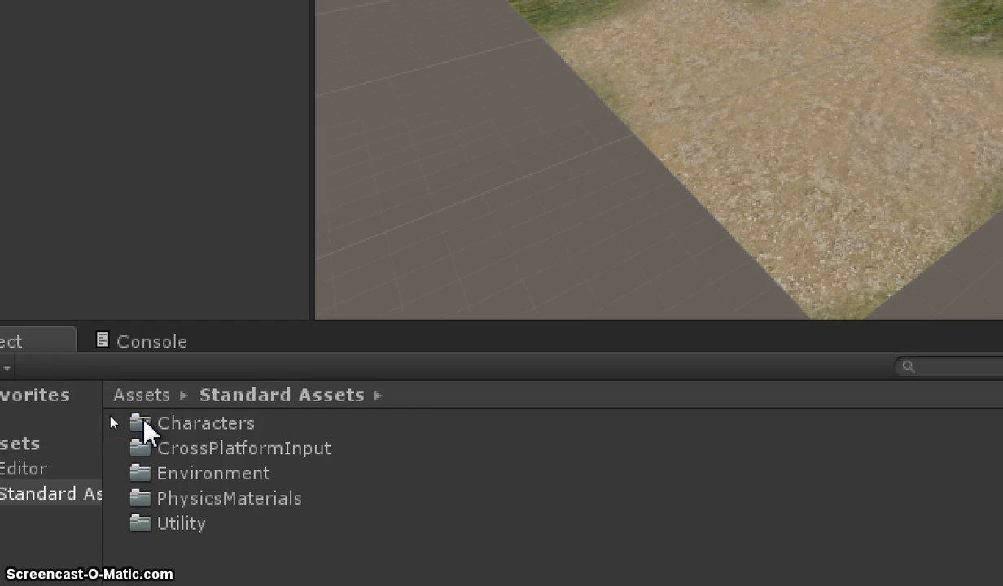
Place the ThirdPersonController prefab from the ThirdPersonCharacter Prefabs folder on the sand area near the terrain's front corner and frame it.
{"action": "double_click", "coordinate": [144, 423]}
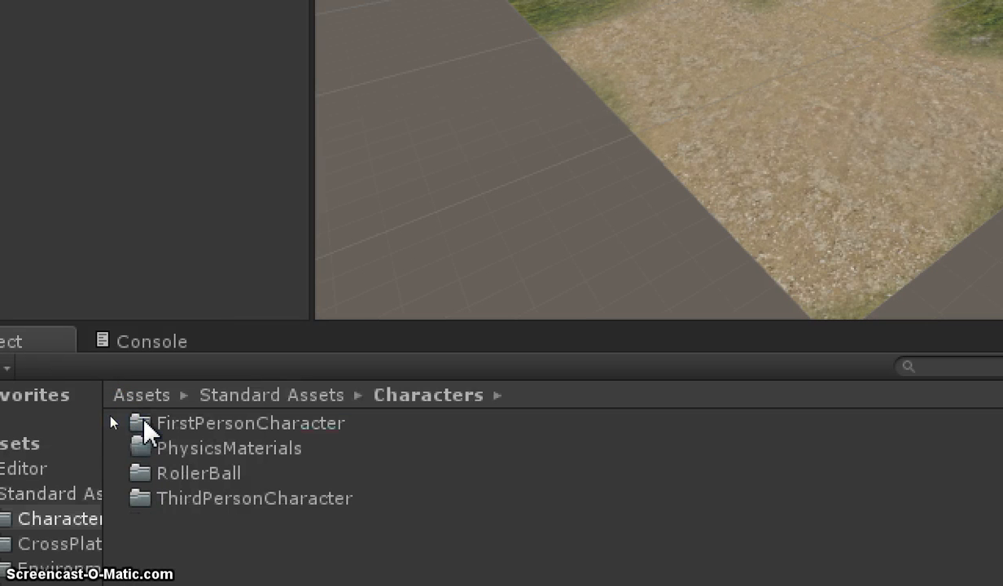
{"action": "double_click", "coordinate": [142, 500]}
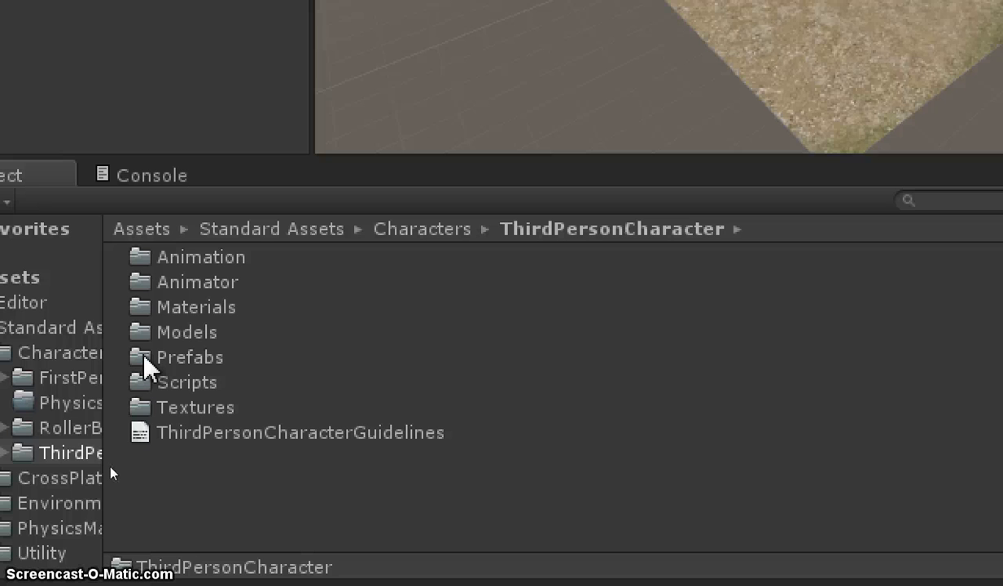
{"action": "double_click", "coordinate": [145, 362]}
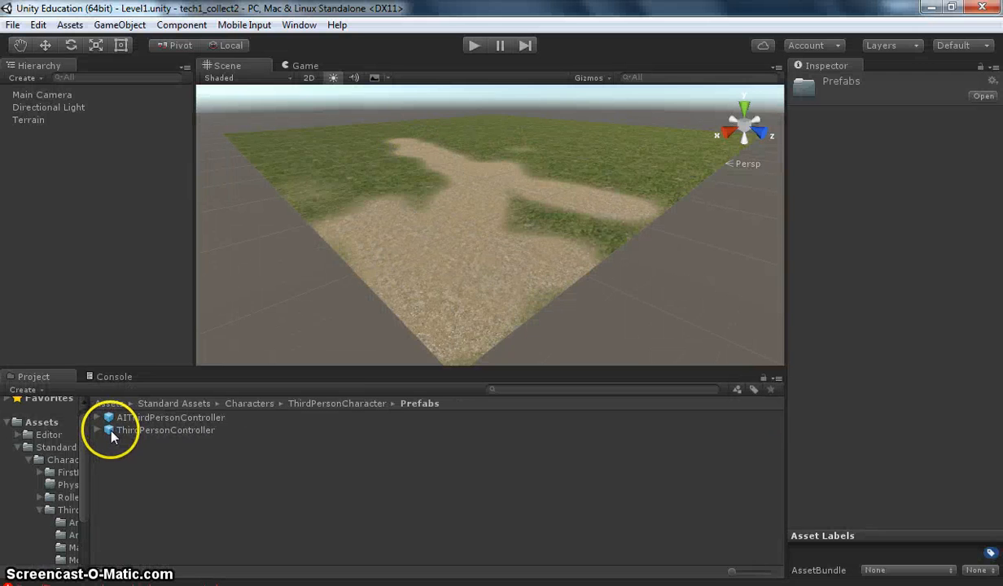
{"action": "left_click_drag", "start_coordinate": [114, 431], "coordinate": [452, 281]}
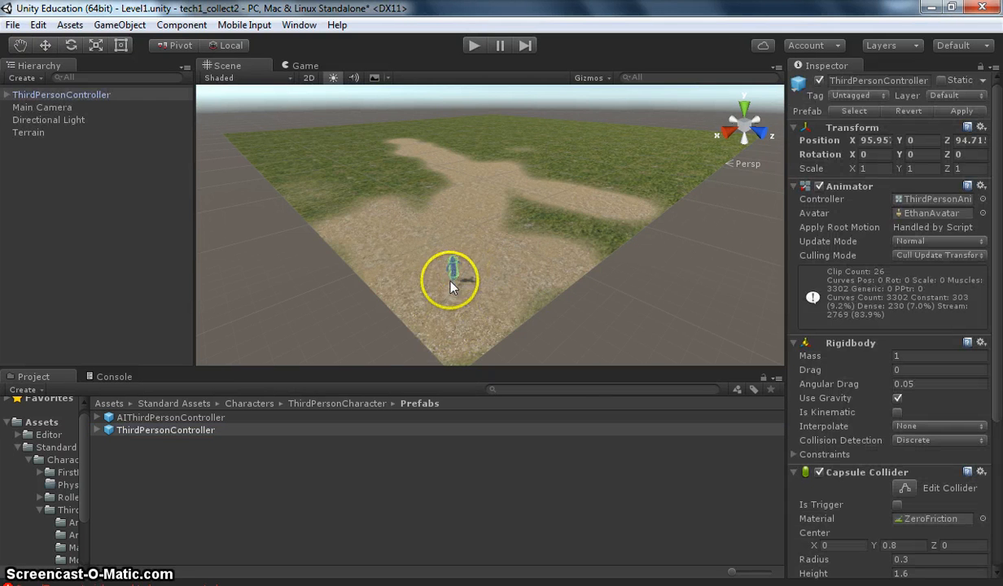
{"action": "key", "text": "f"}
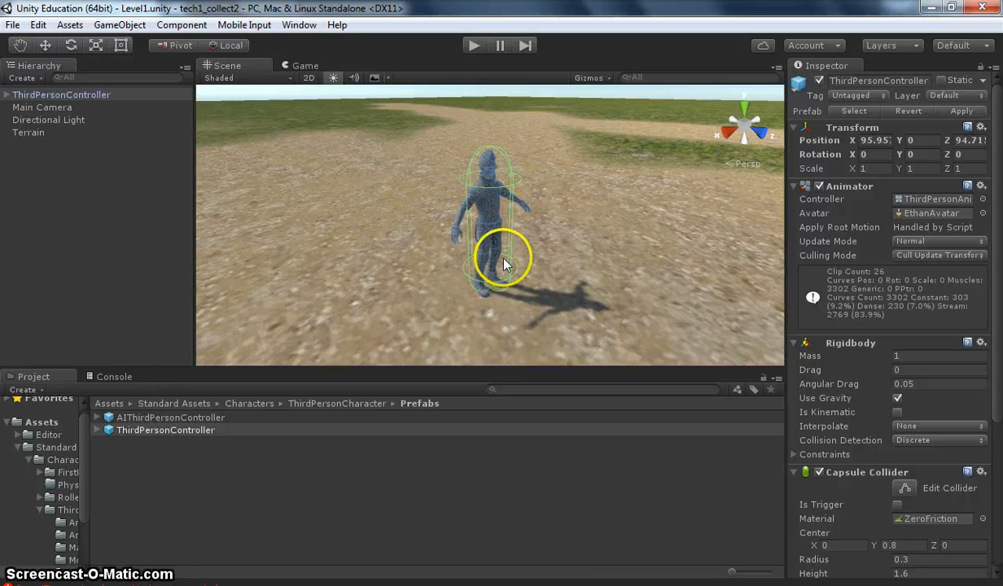
Widen the project's folder tree and collapse the Standard Assets folder in it.
{"action": "left_click", "coordinate": [56, 447]}
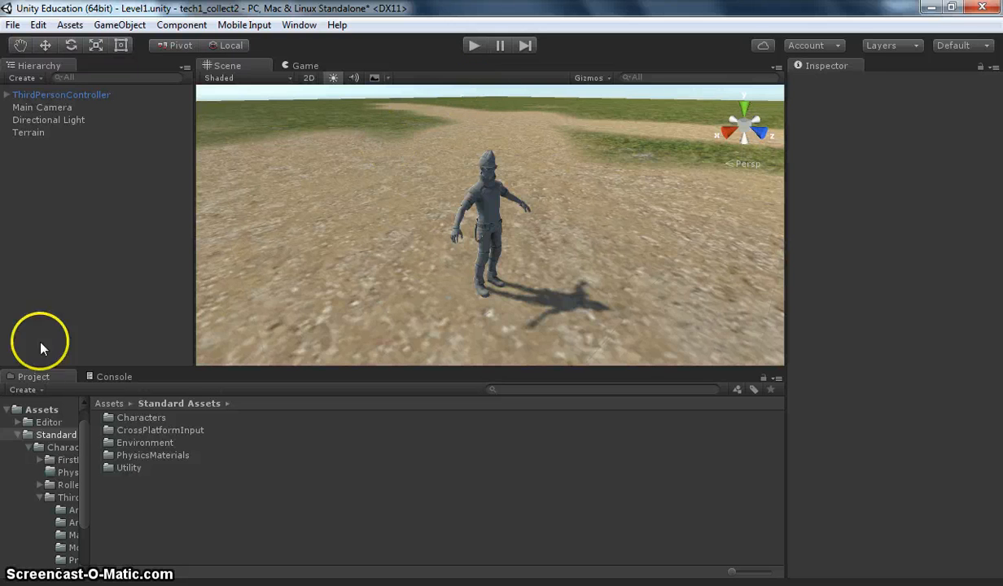
{"action": "left_click_drag", "start_coordinate": [88, 419], "coordinate": [149, 415]}
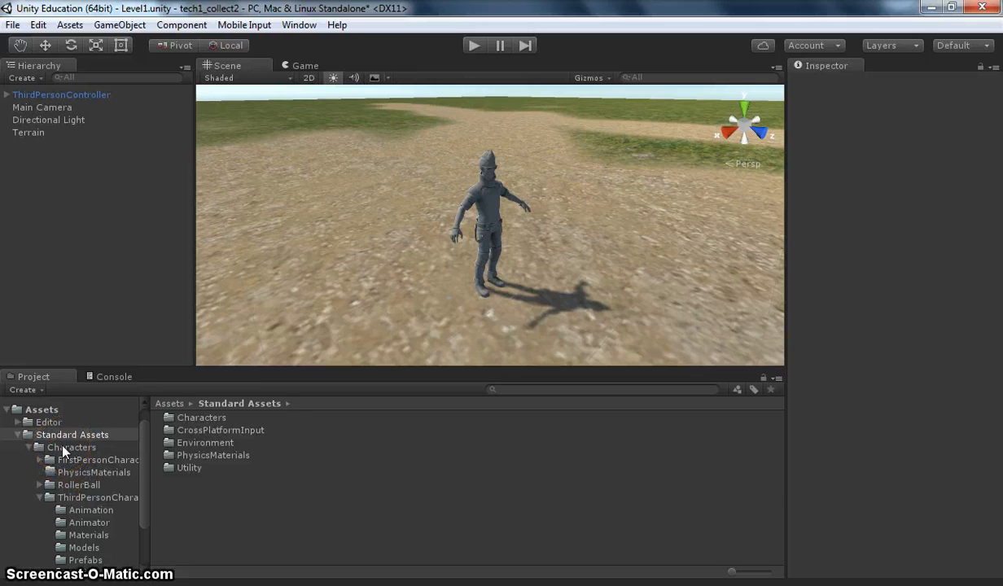
{"action": "left_click", "coordinate": [31, 436]}
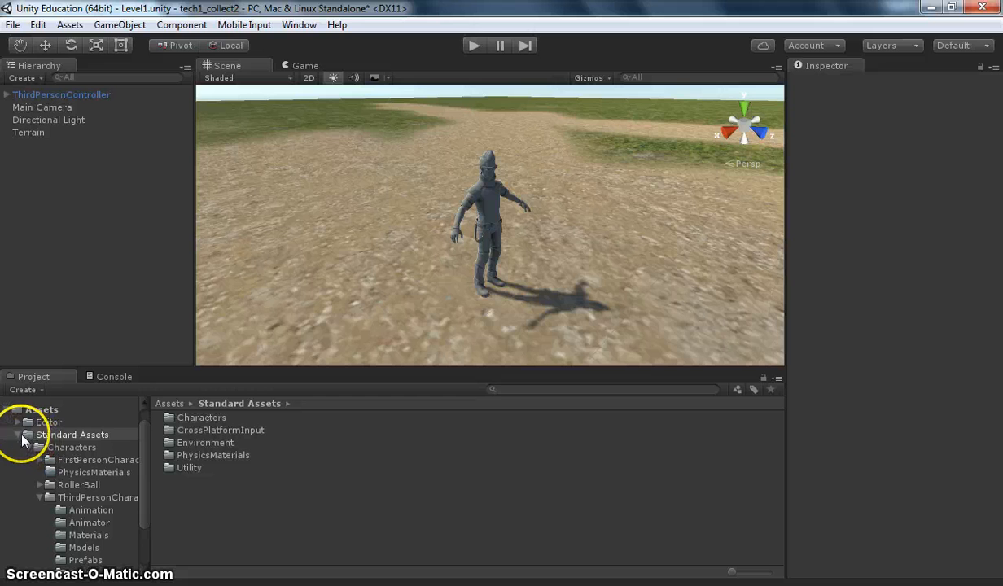
{"action": "left_click", "coordinate": [18, 435]}
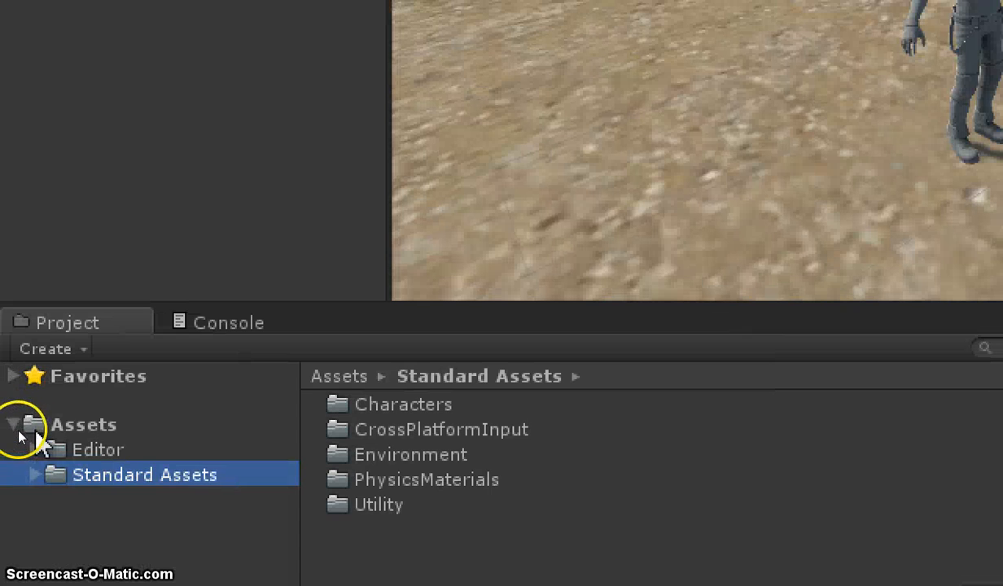
Import the complete Cameras package into the project's Assets folder.
{"action": "left_click", "coordinate": [27, 427]}
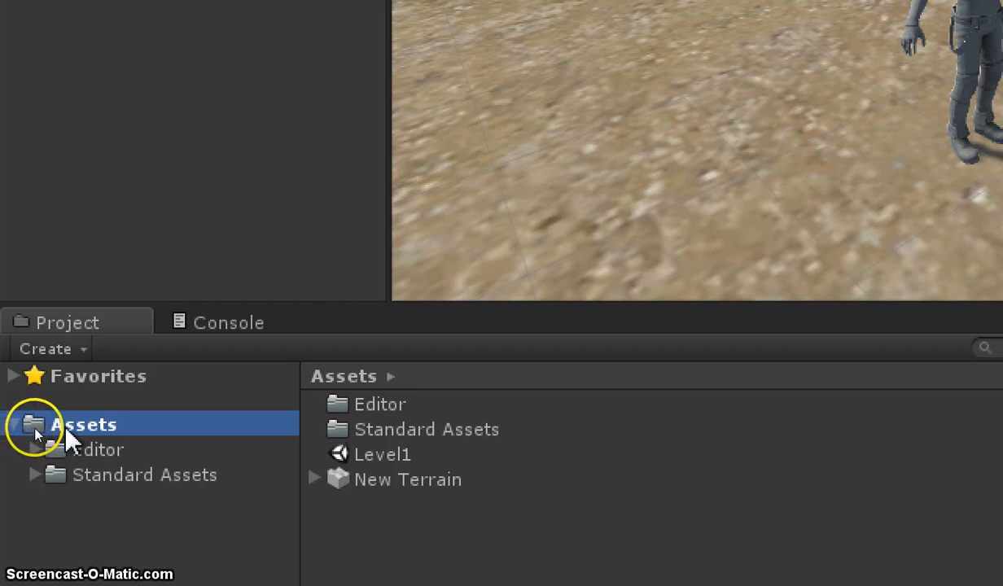
{"action": "right_click", "coordinate": [50, 425]}
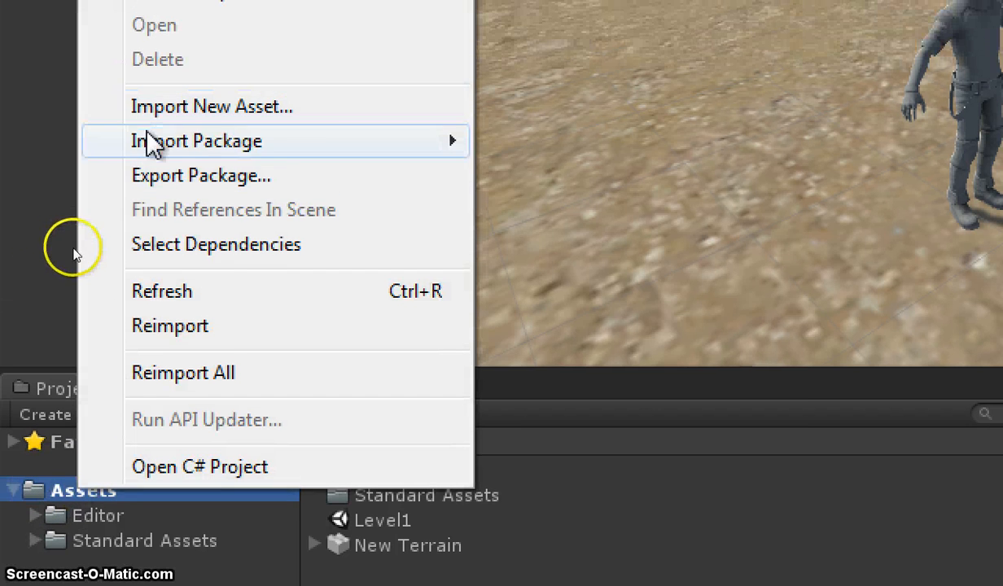
{"action": "mouse_move", "coordinate": [157, 119]}
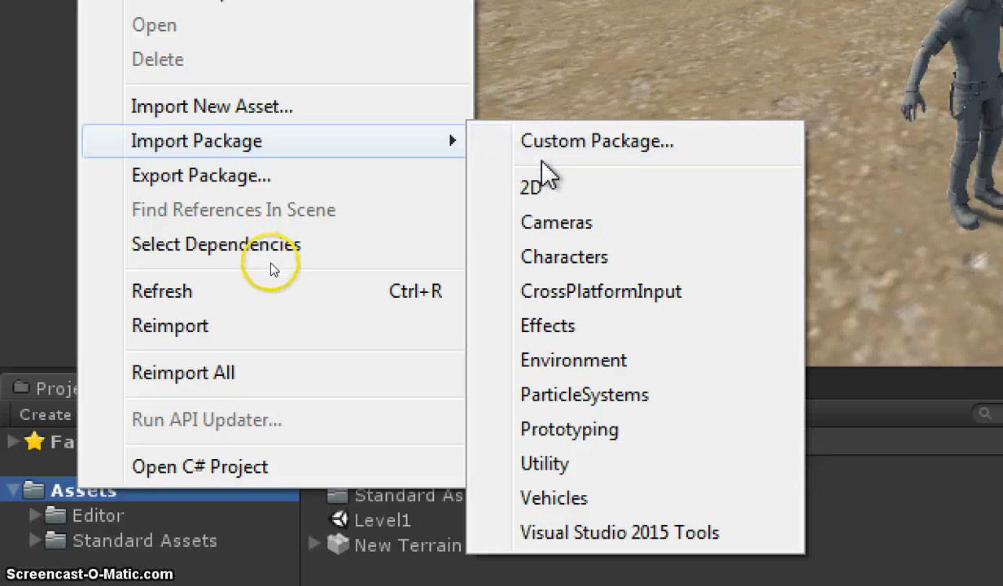
{"action": "left_click", "coordinate": [552, 228]}
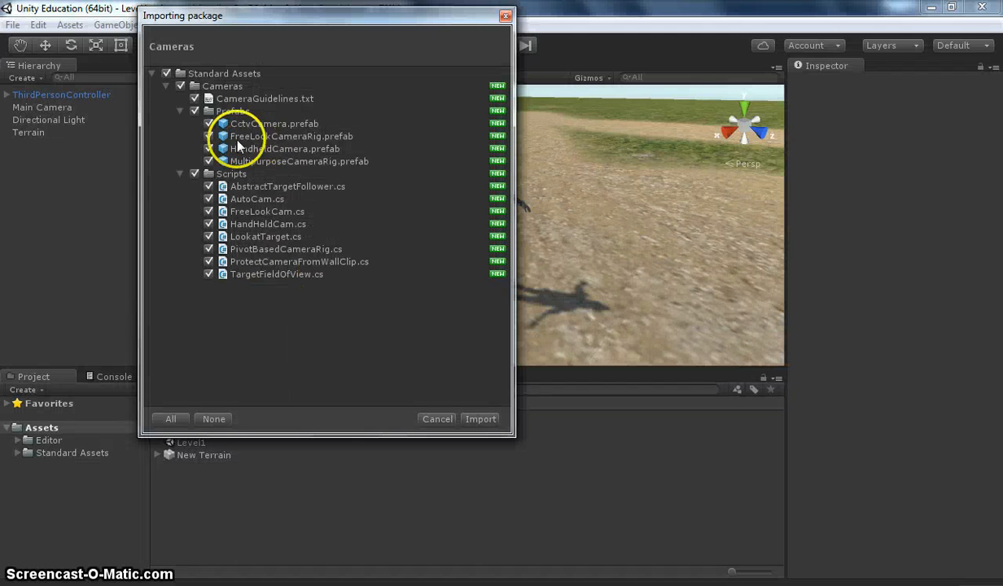
{"action": "left_click", "coordinate": [480, 419]}
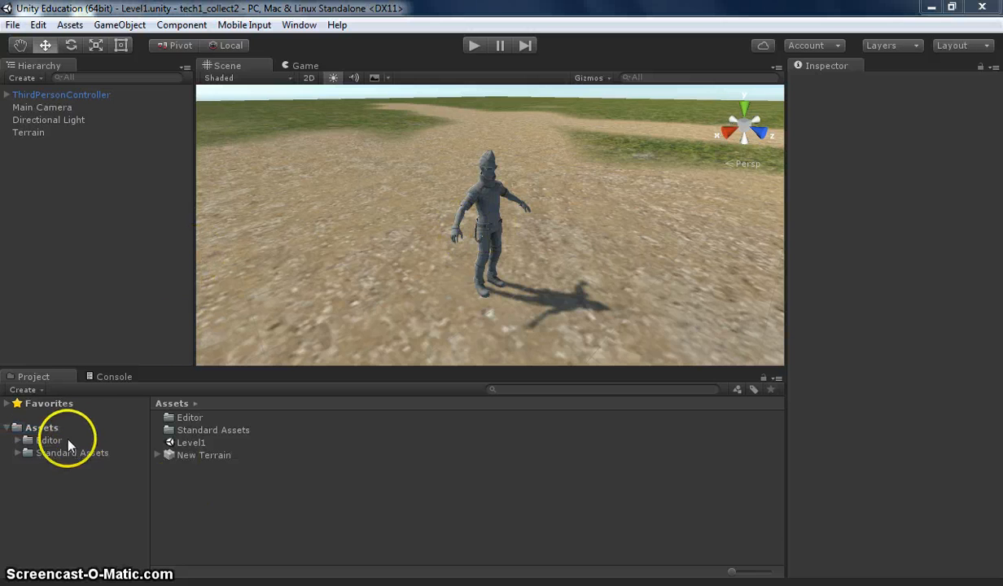
Open the Prefabs folder of the Cameras package inside Standard Assets.
{"action": "left_click", "coordinate": [36, 427]}
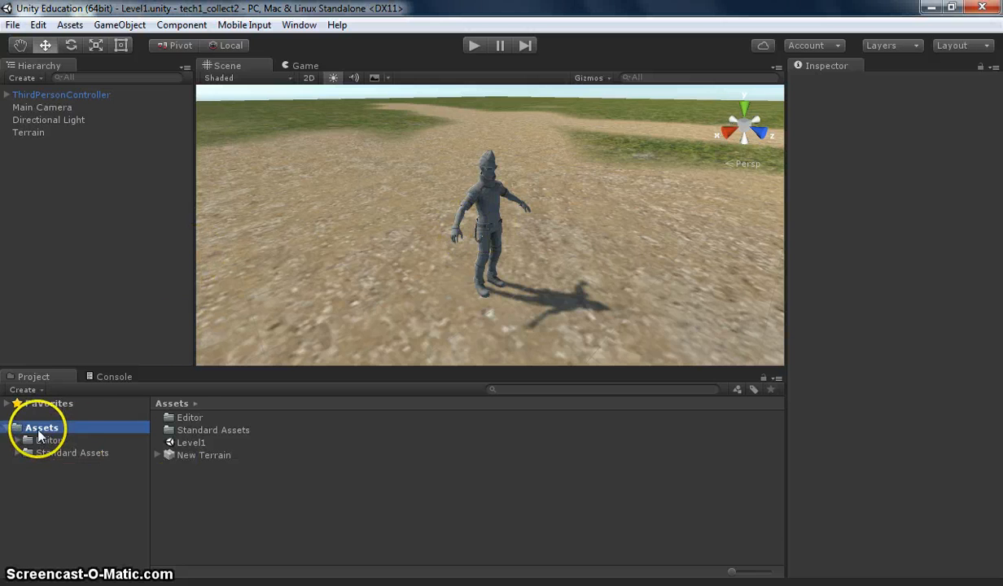
{"action": "double_click", "coordinate": [199, 431]}
{"action": "double_click", "coordinate": [198, 418]}
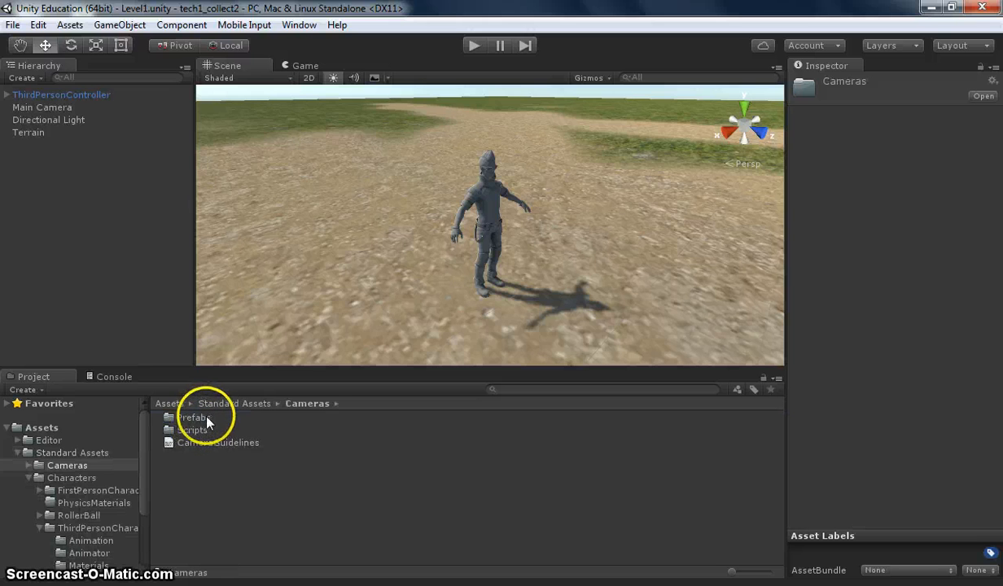
{"action": "double_click", "coordinate": [191, 429]}
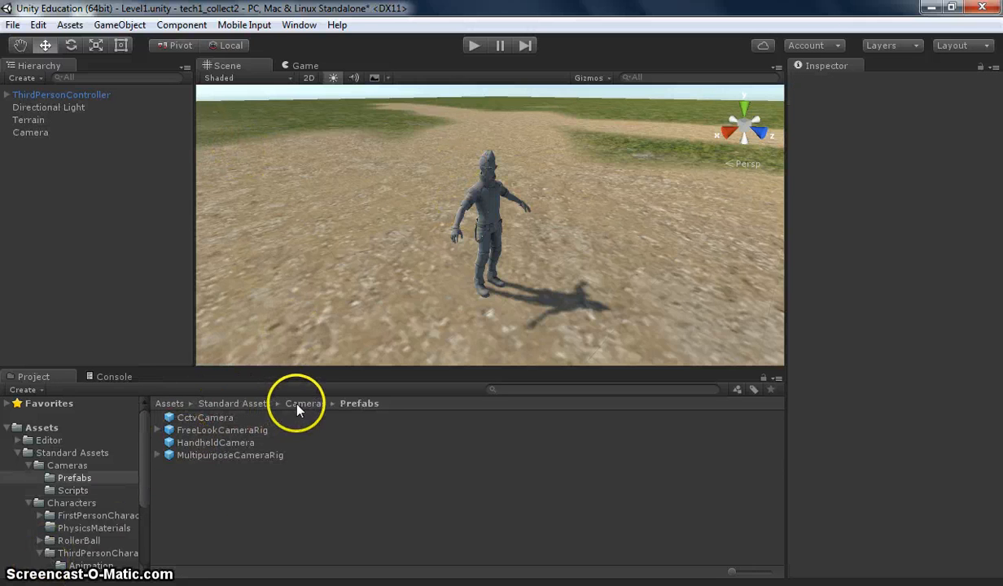
{"action": "left_click", "coordinate": [303, 404]}
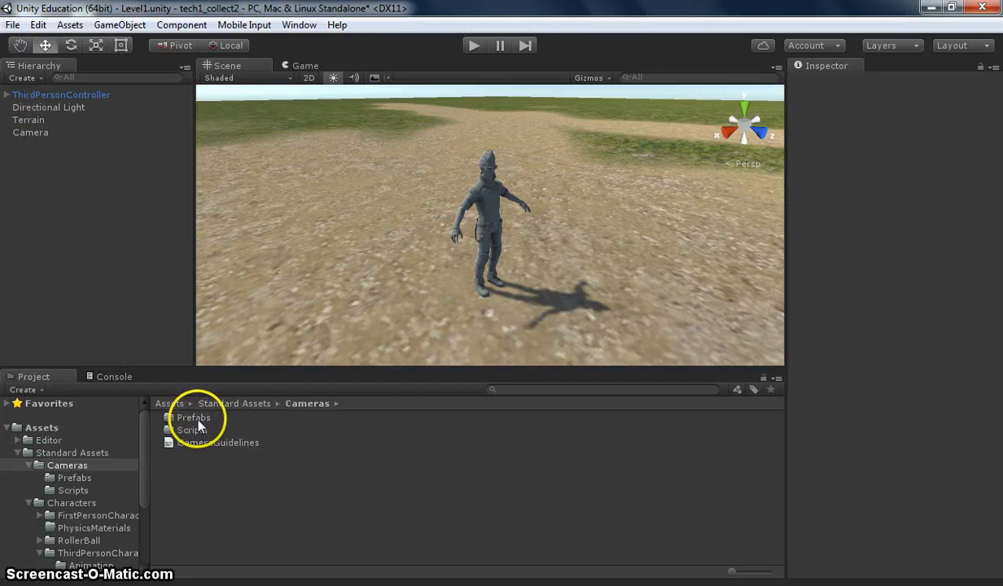
{"action": "left_click", "coordinate": [171, 419]}
{"action": "left_click", "coordinate": [170, 420]}
{"action": "left_click", "coordinate": [167, 430]}
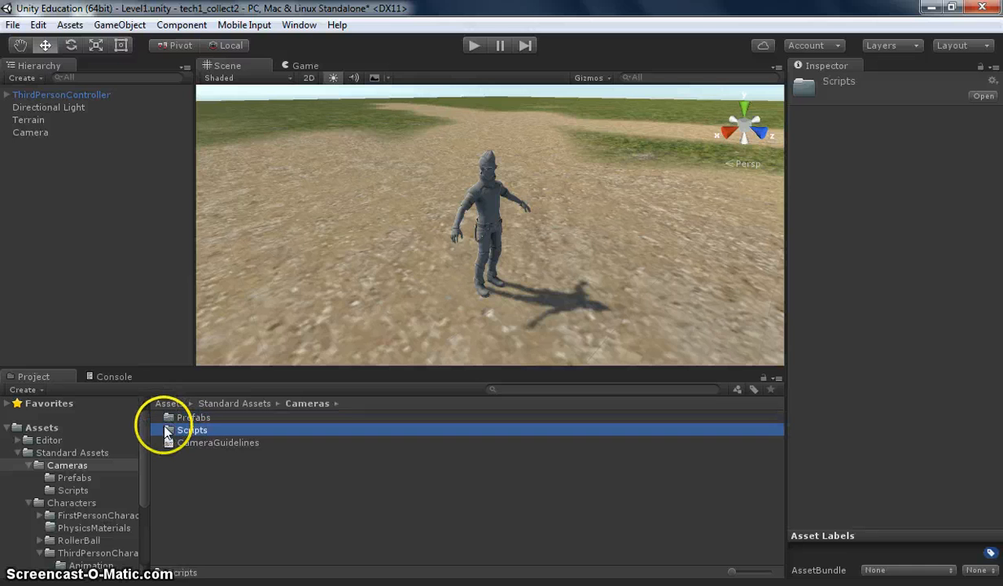
{"action": "double_click", "coordinate": [169, 418]}
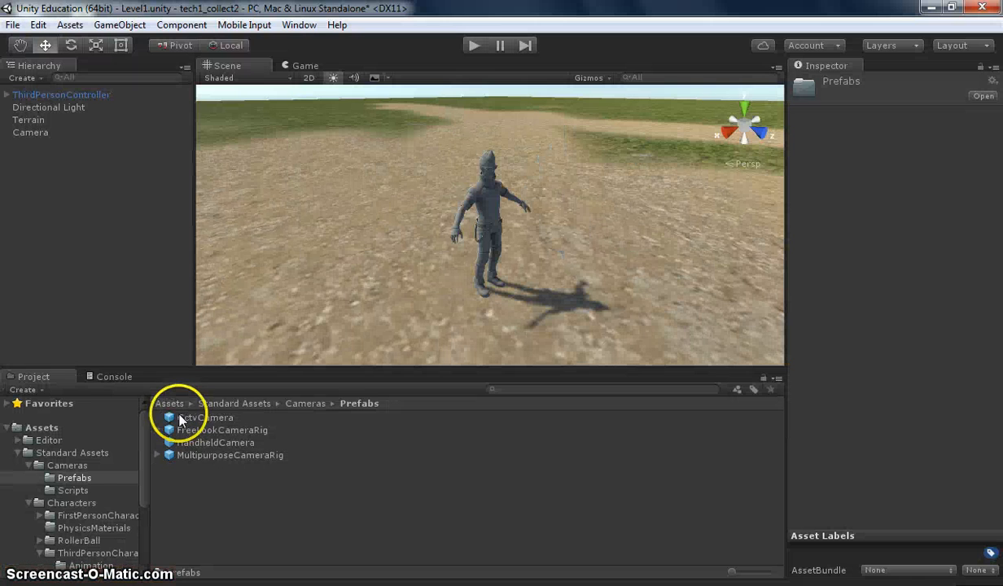
Delete the Camera object from the scene and add the MultipurposeCameraRig prefab to the hierarchy as a top-level object.
{"action": "left_click", "coordinate": [33, 133]}
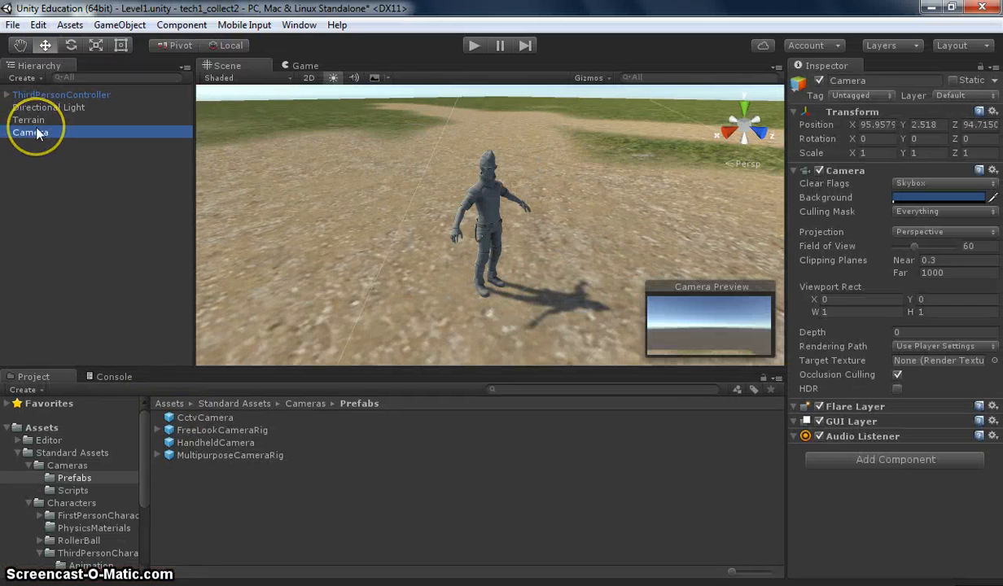
{"action": "key", "text": "Delete"}
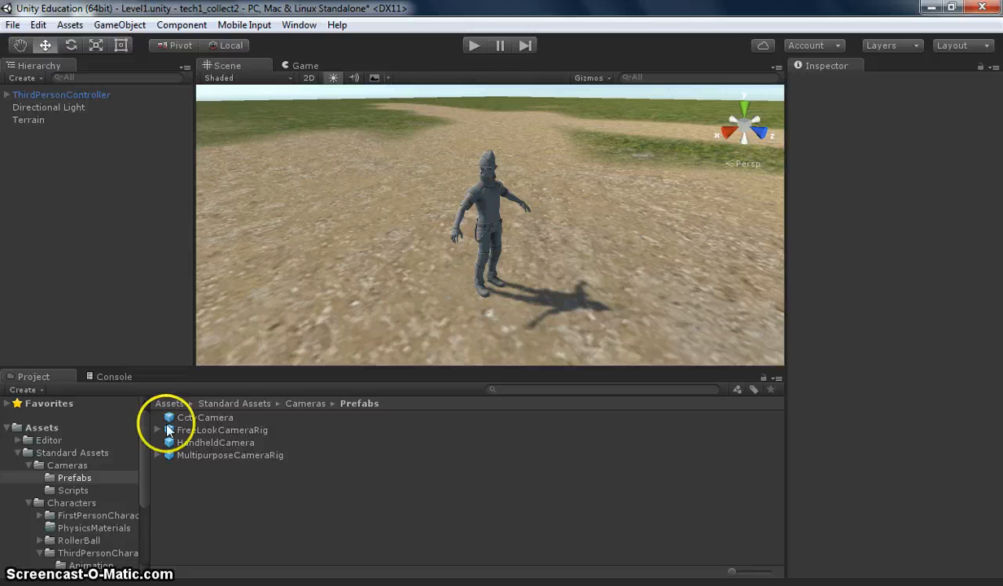
{"action": "left_click_drag", "start_coordinate": [189, 460], "coordinate": [135, 278]}
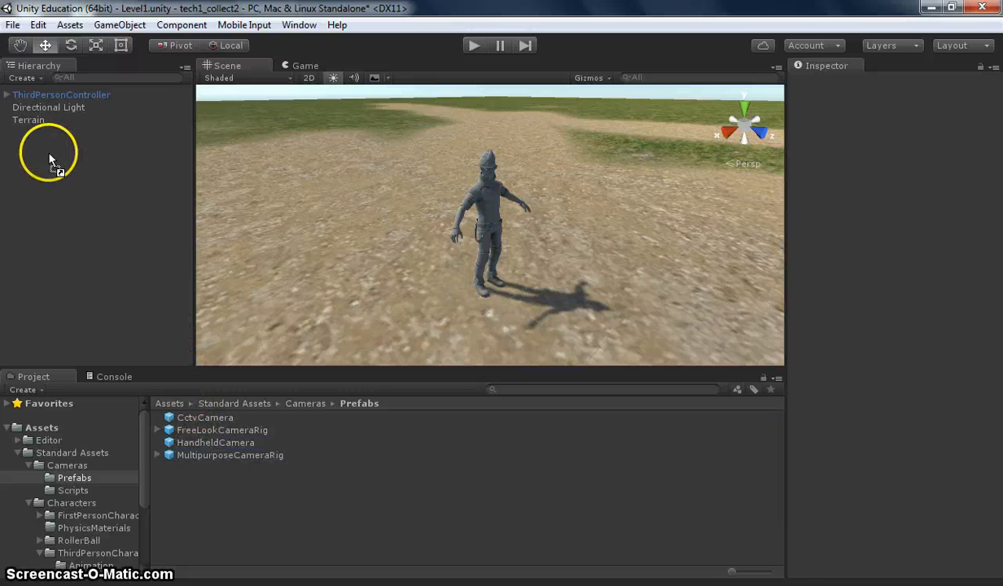
{"action": "left_click_drag", "start_coordinate": [45, 151], "coordinate": [45, 151]}
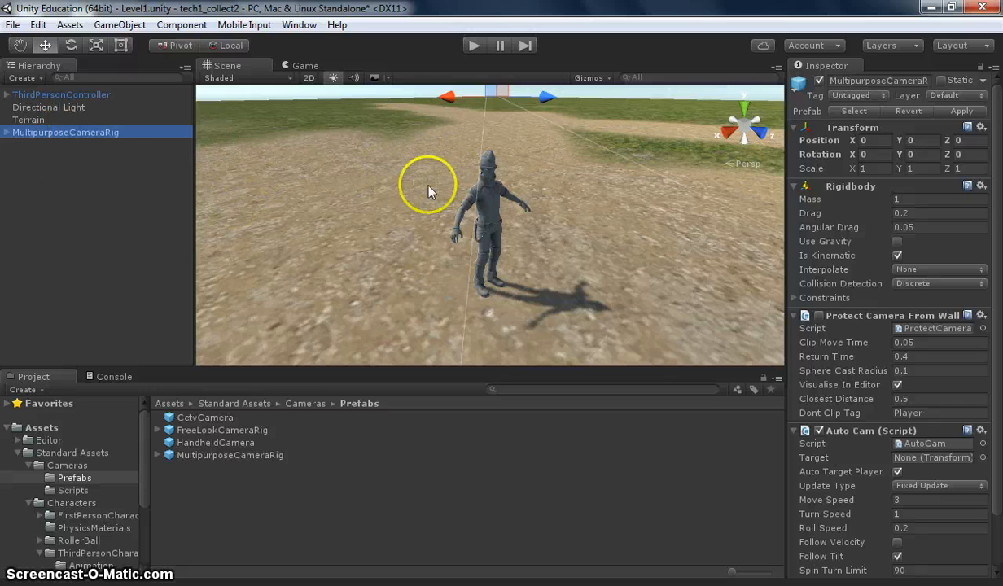
{"action": "key", "text": "f"}
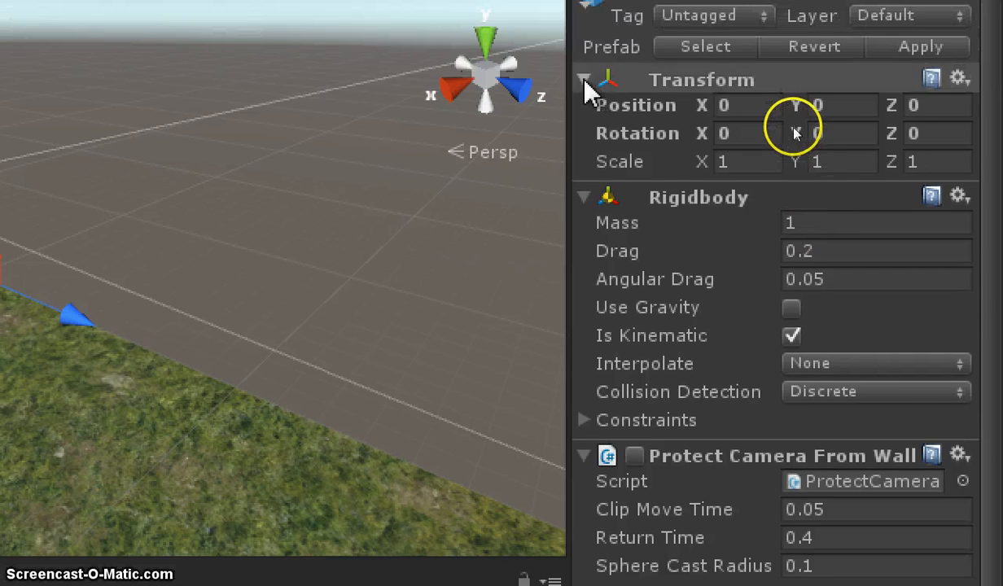
Collapse the camera rig's Transform, Rigidbody and Protect Camera From Wall Clip components.
{"action": "left_click", "coordinate": [583, 41]}
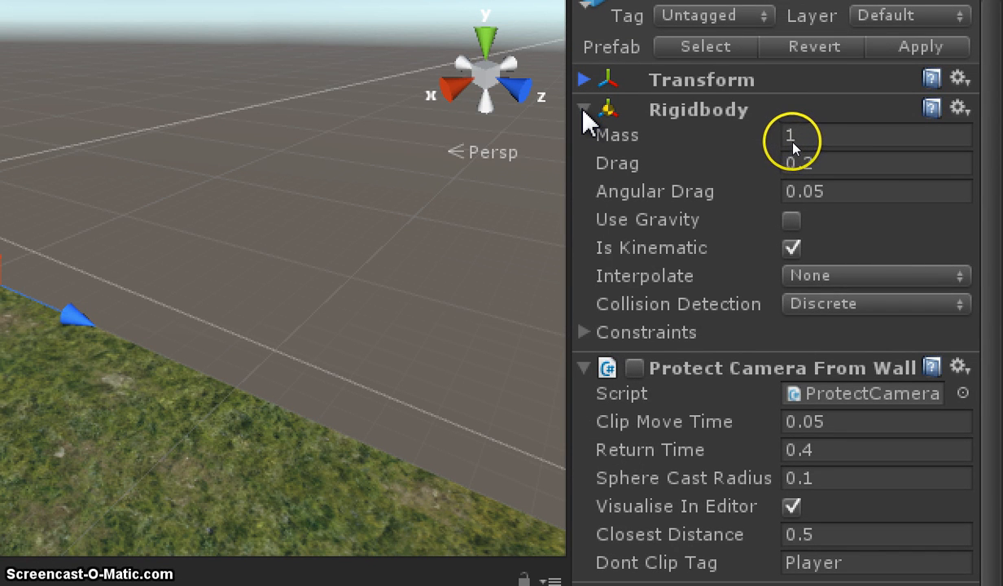
{"action": "left_click", "coordinate": [584, 111]}
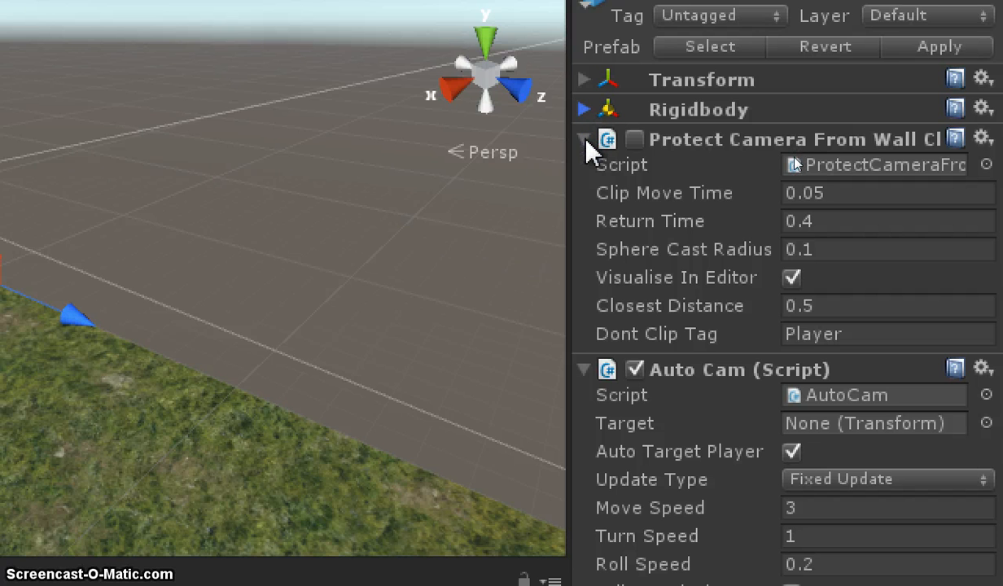
{"action": "left_click", "coordinate": [586, 140]}
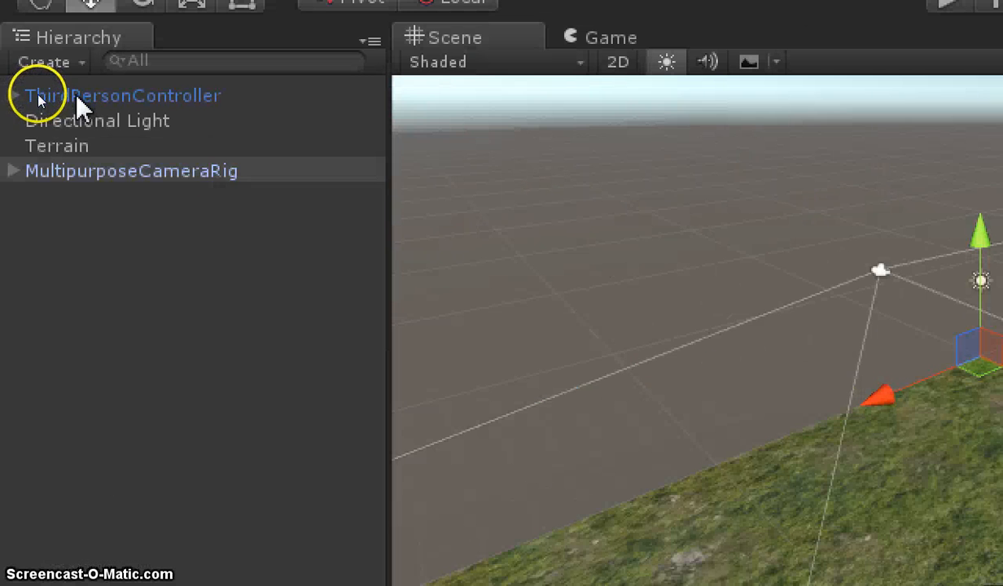
Rename the ThirdPersonController object in the scene as Player.
{"action": "left_click", "coordinate": [38, 95]}
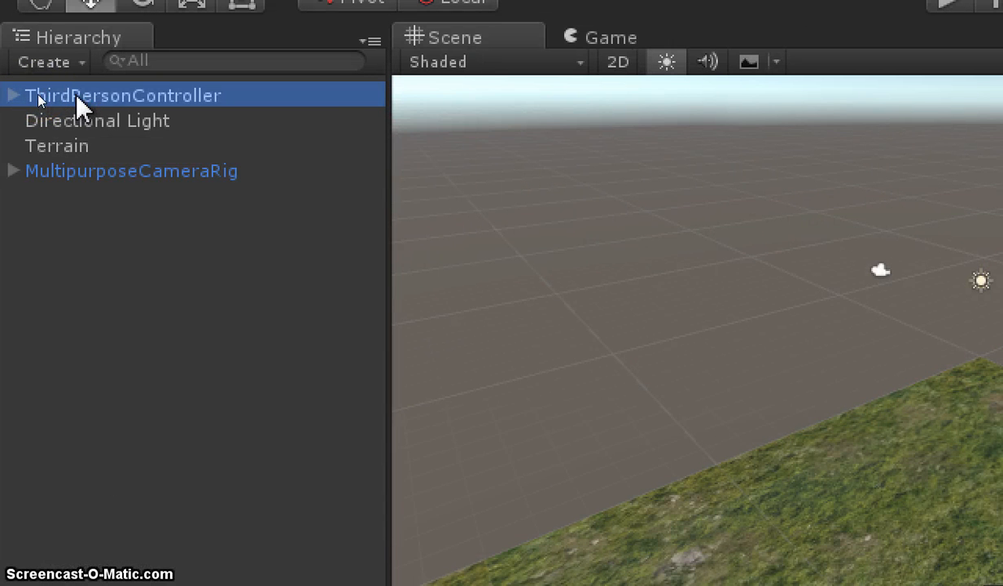
{"action": "right_click", "coordinate": [76, 95]}
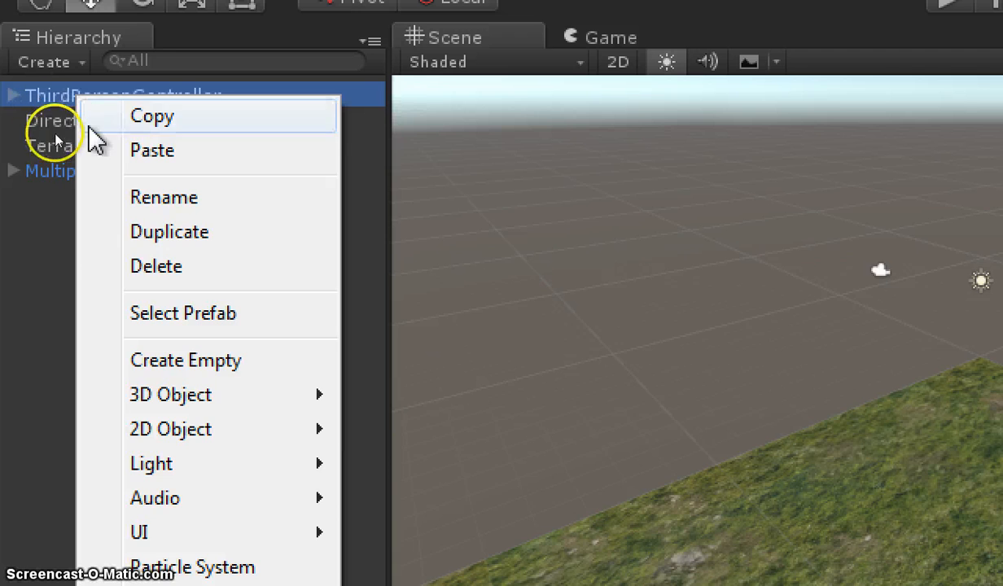
{"action": "left_click", "coordinate": [154, 198]}
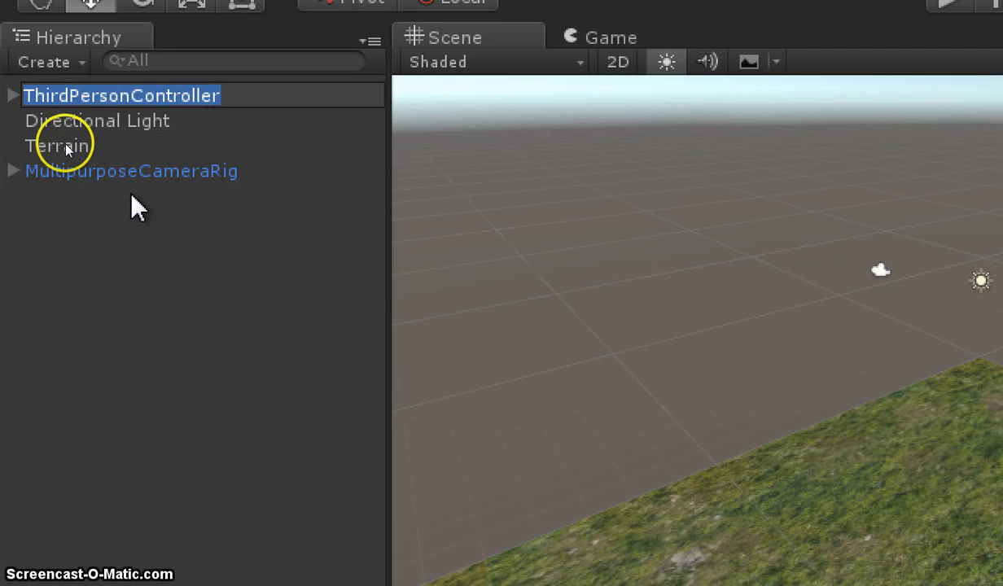
{"action": "type", "text": "Player"}
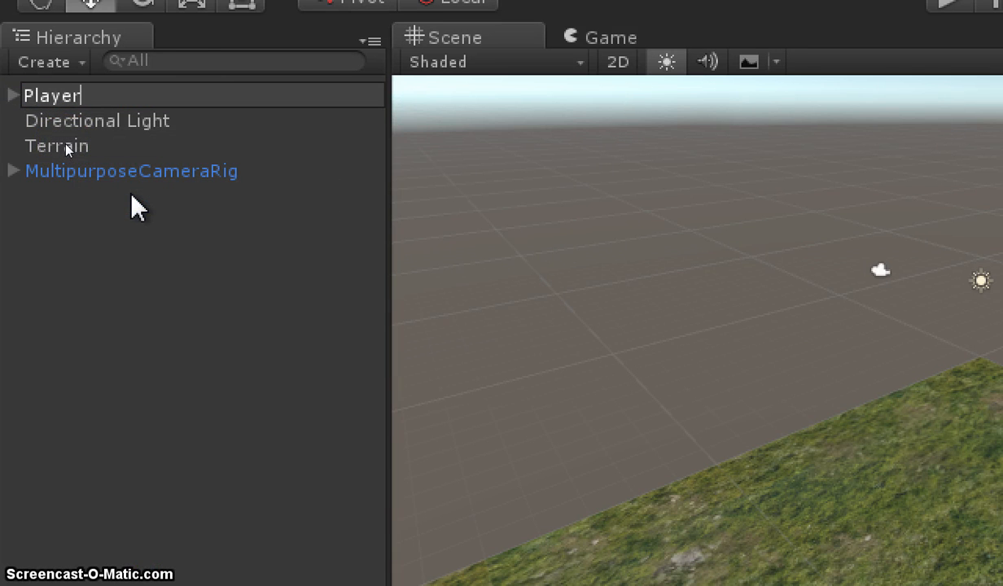
{"action": "key", "text": "Return"}
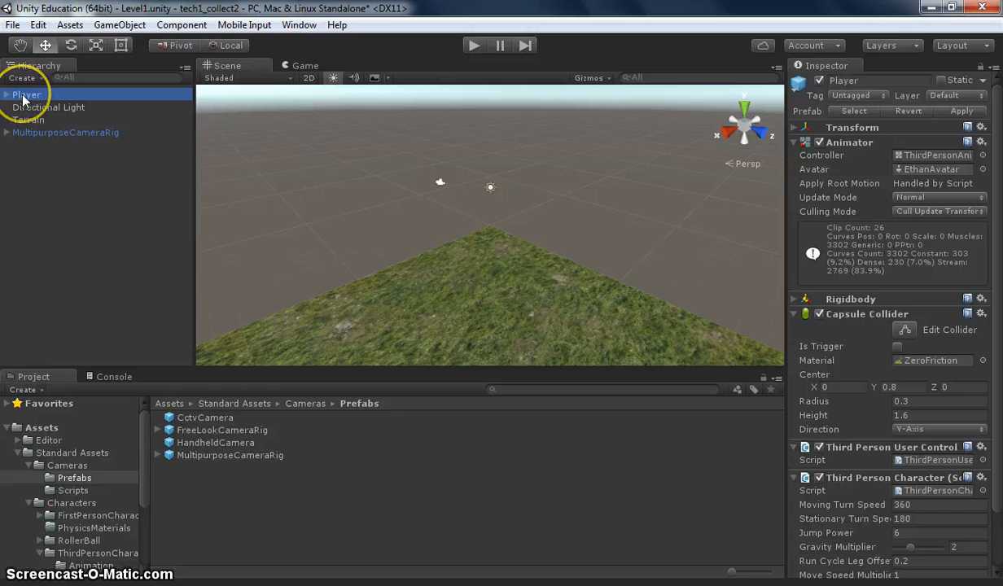
Assign the Player object as the Target of the MultipurposeCameraRig's Auto Cam script.
{"action": "left_click", "coordinate": [27, 133]}
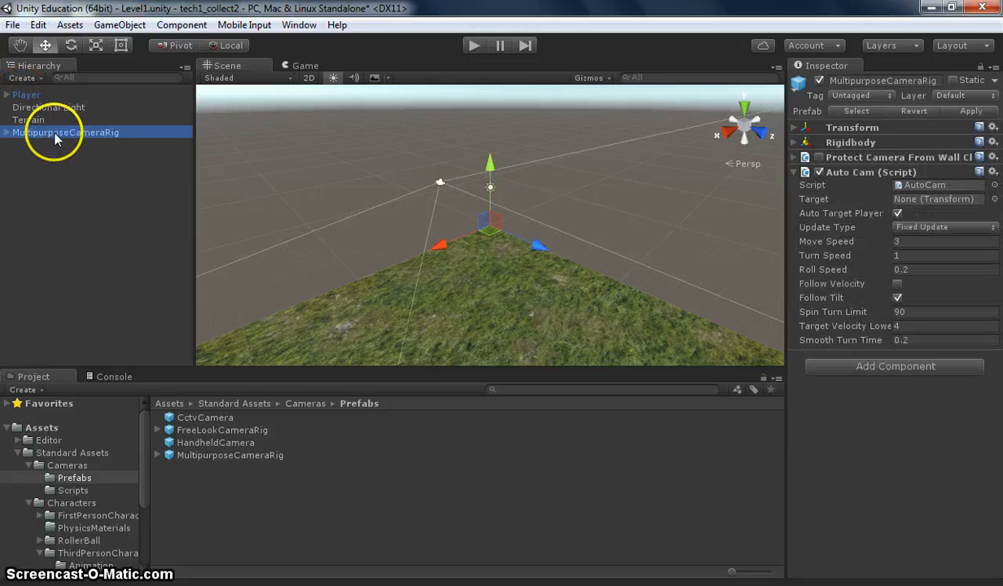
{"action": "left_click", "coordinate": [24, 95]}
{"action": "left_click_drag", "start_coordinate": [279, 97], "coordinate": [912, 205]}
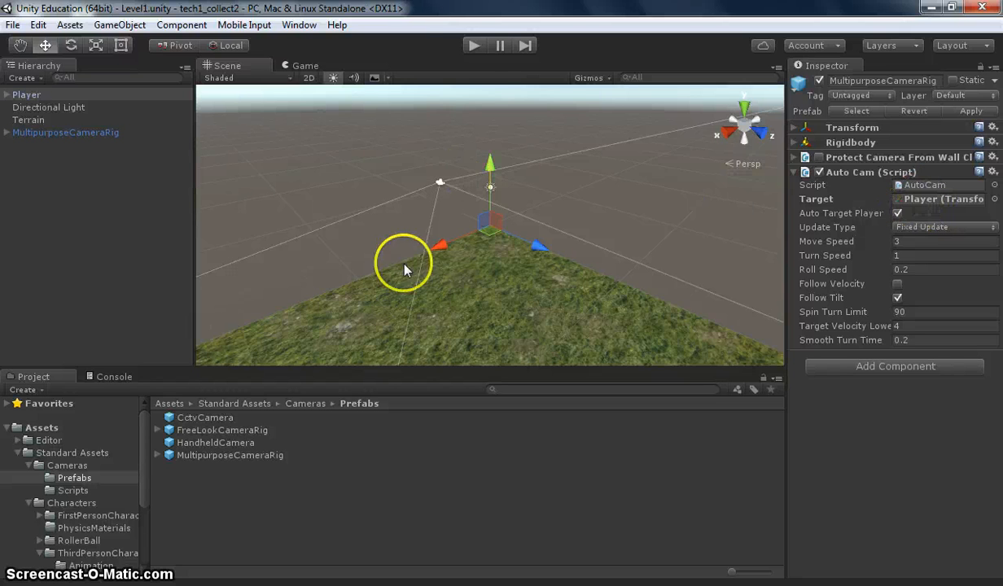
Play the game, run the Player character around the terrain to test the following camera, and stop play mode.
{"action": "left_click", "coordinate": [475, 46]}
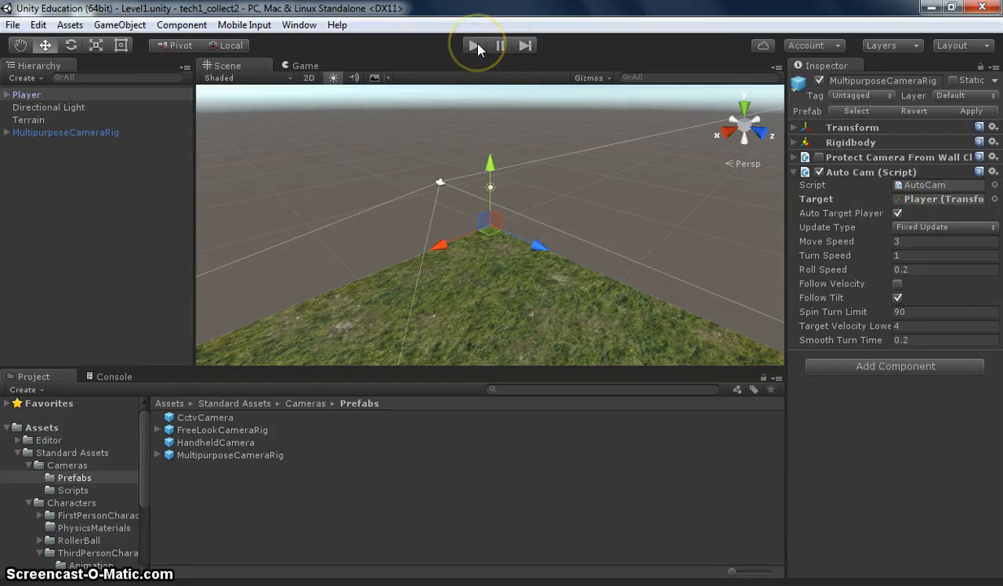
{"action": "left_click", "coordinate": [438, 163]}
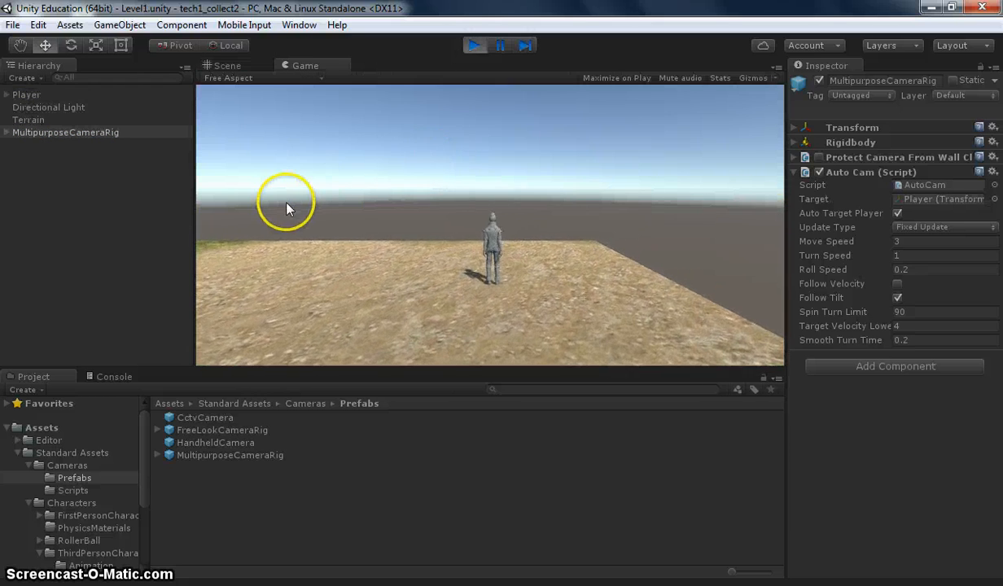
{"action": "key", "text": "a"}
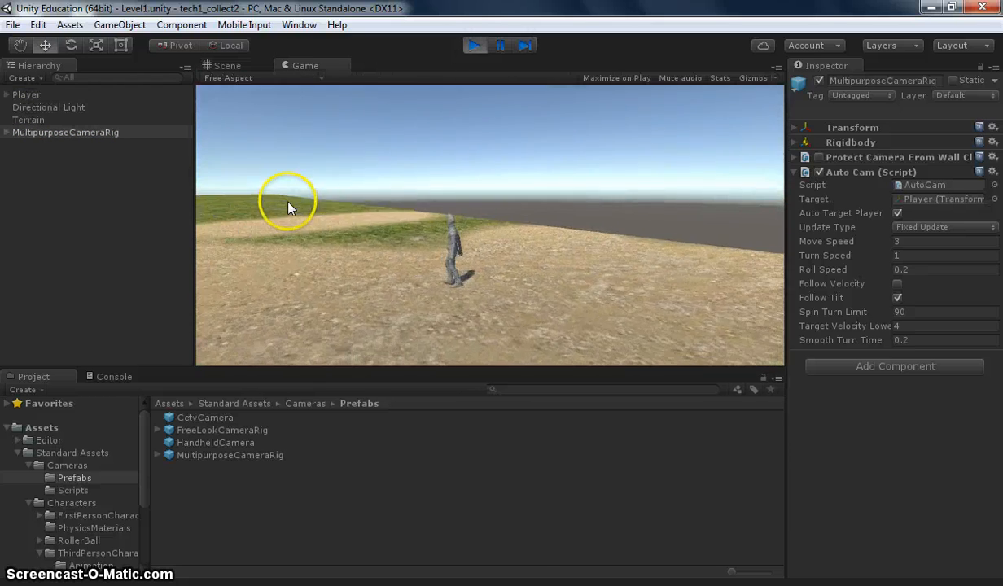
{"action": "key", "text": "a"}
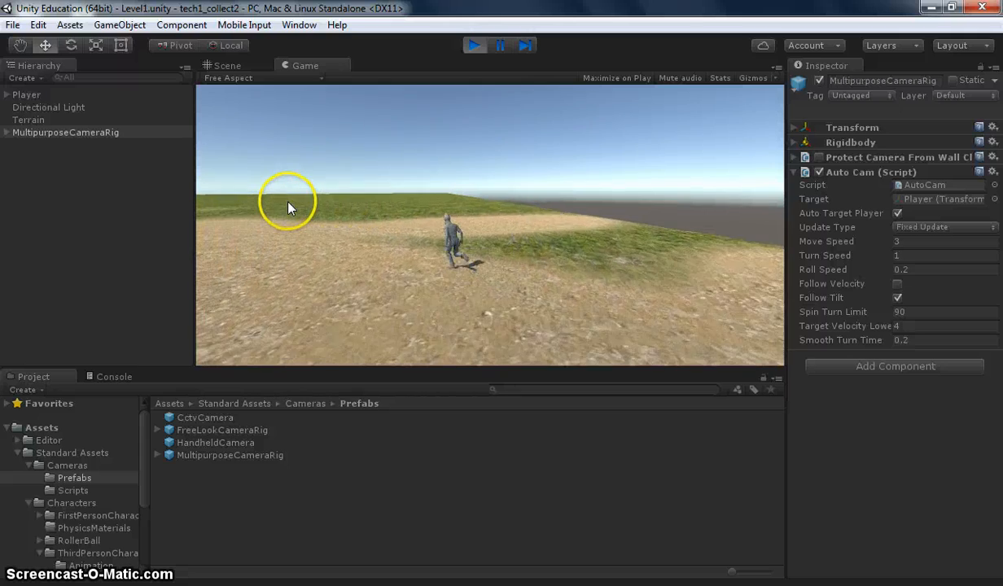
{"action": "key", "text": "w"}
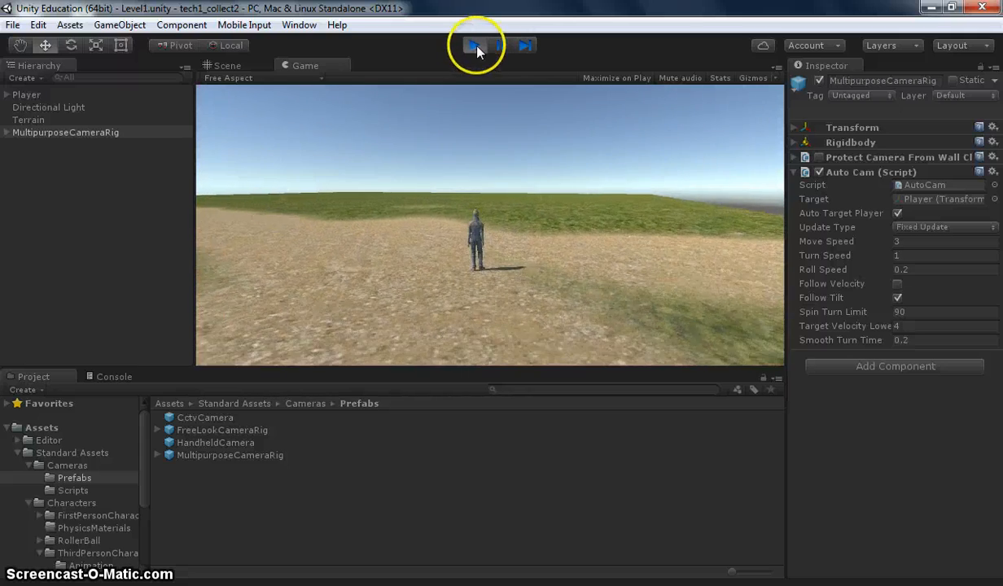
{"action": "left_click", "coordinate": [473, 46]}
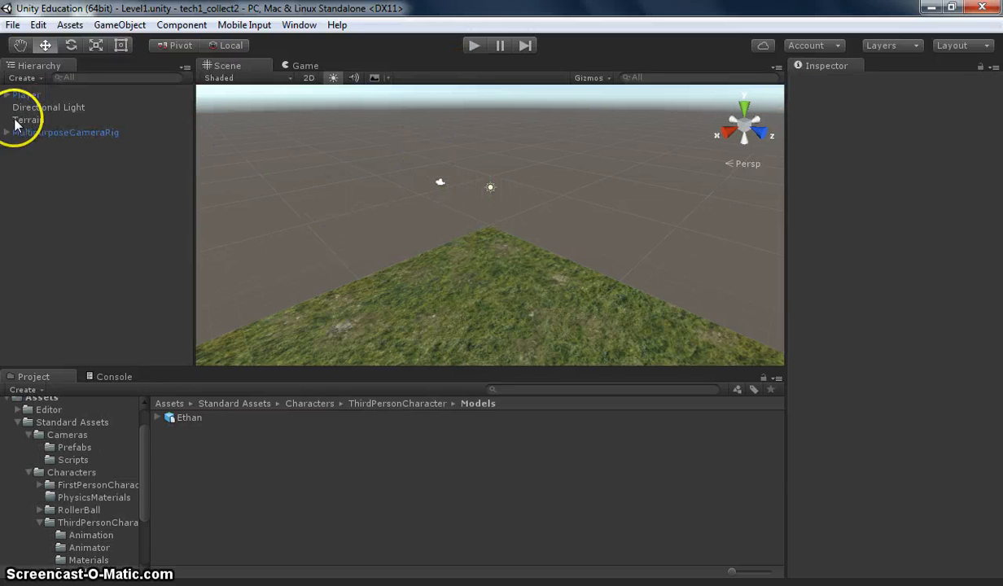
Frame the Player in the Scene view, start the game and move the Player along its red X axis while it runs.
{"action": "left_click", "coordinate": [66, 97]}
{"action": "key", "text": "f"}
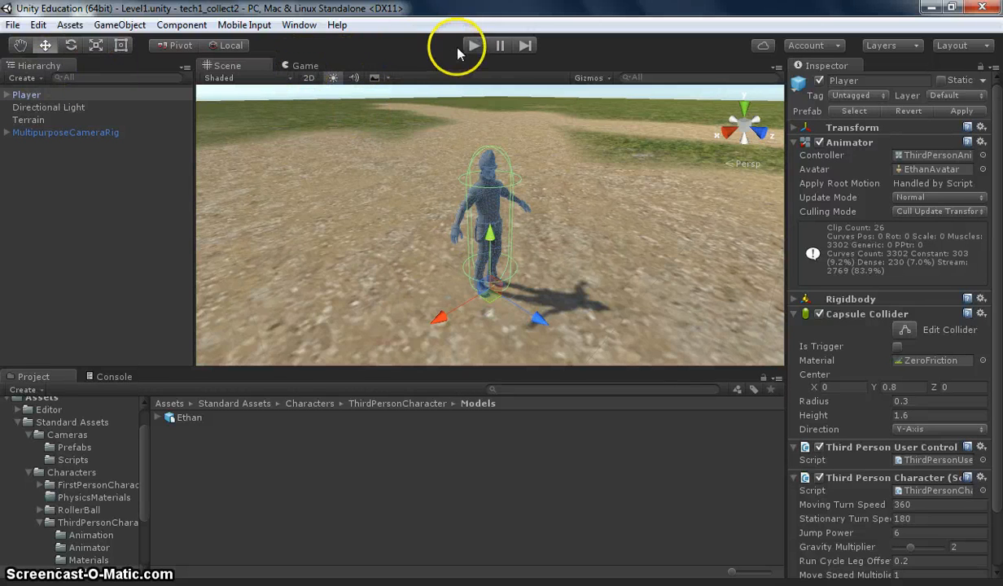
{"action": "left_click", "coordinate": [476, 49]}
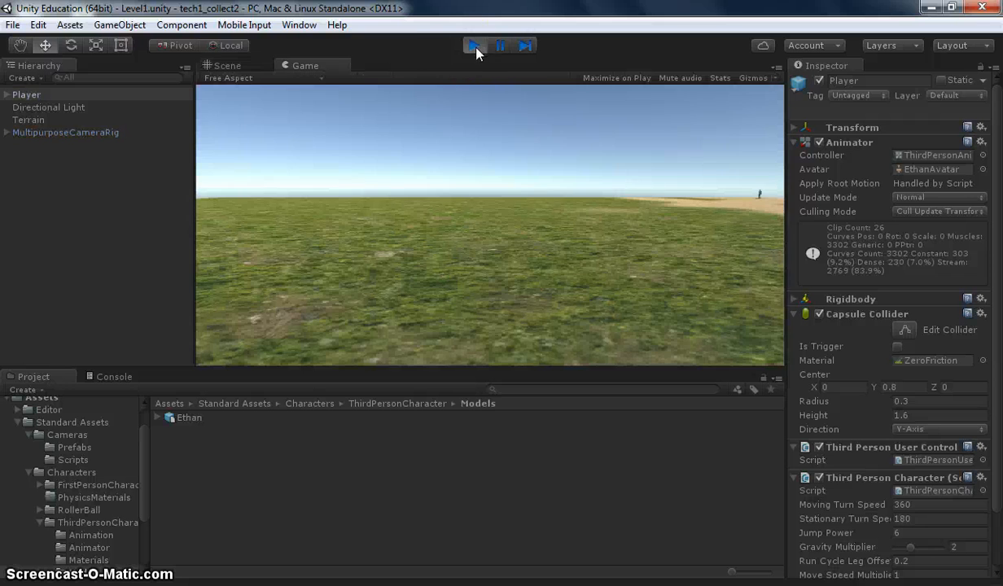
{"action": "left_click", "coordinate": [228, 67]}
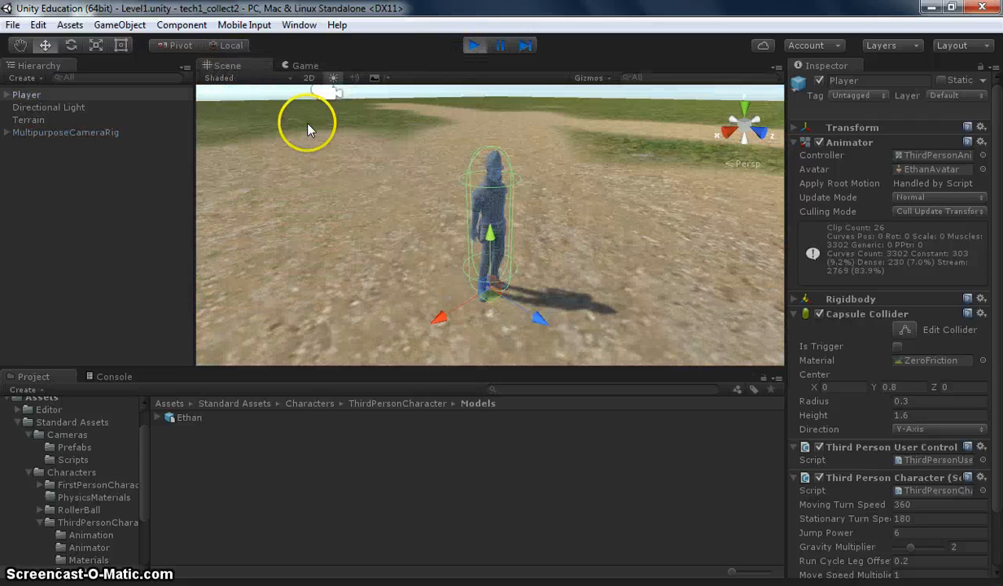
{"action": "left_click_drag", "start_coordinate": [464, 304], "coordinate": [543, 281]}
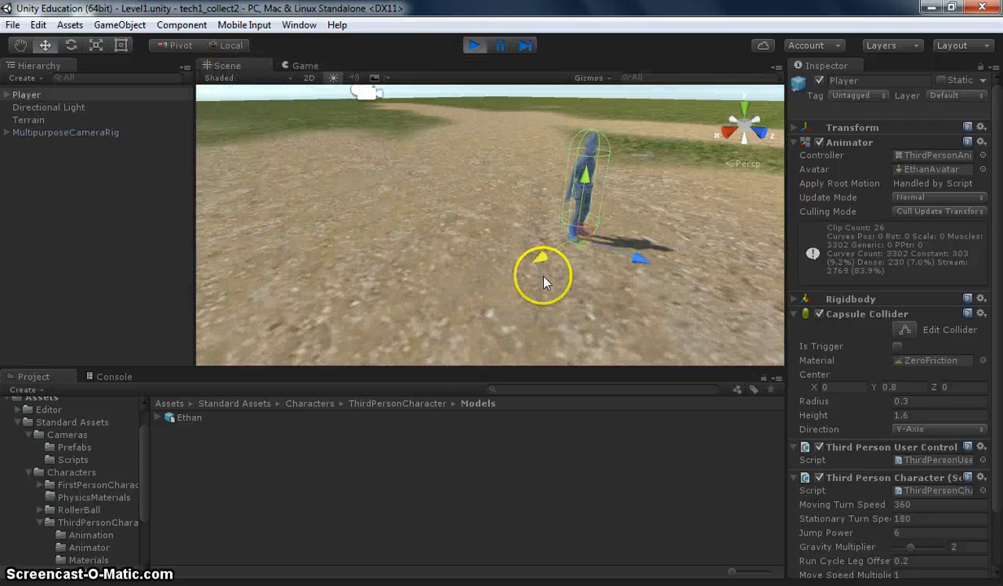
Delete the Terrain while the game is running and stop play mode.
{"action": "left_click", "coordinate": [34, 121]}
{"action": "key", "text": "Delete"}
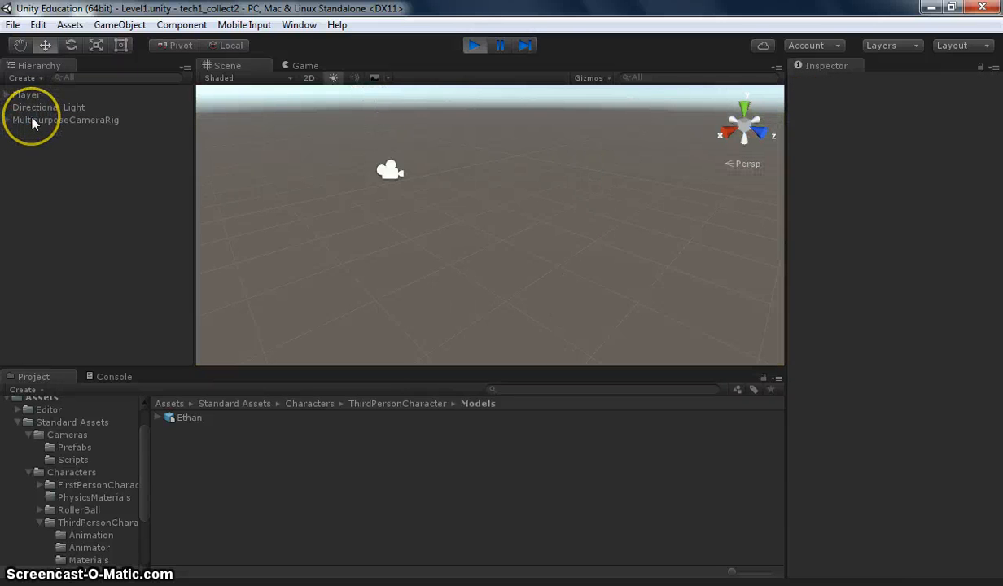
{"action": "left_click", "coordinate": [475, 47]}
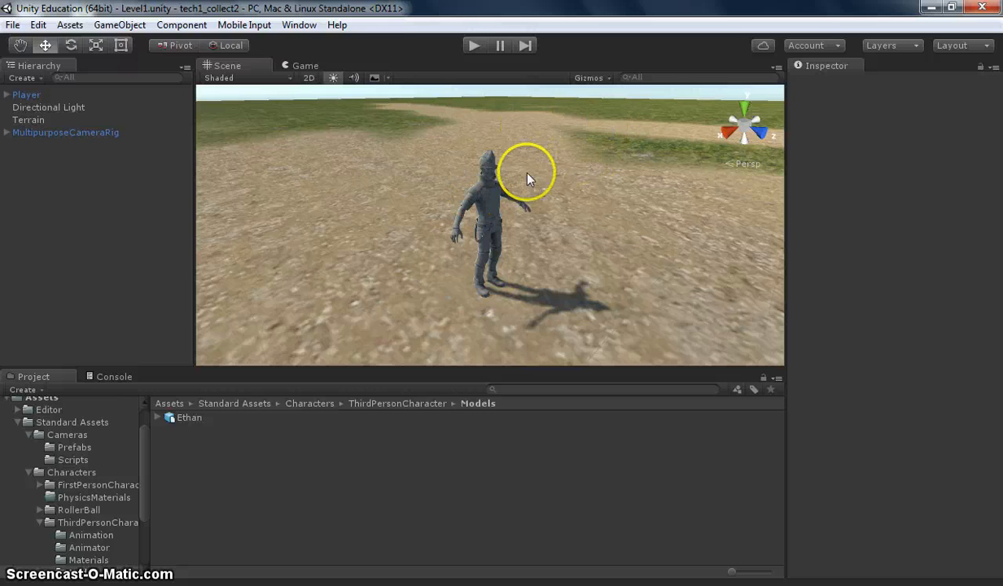
Run the game again and try adjusting the Height of the Player's Capsule Collider during play.
{"action": "left_click", "coordinate": [467, 44]}
{"action": "left_click", "coordinate": [33, 95]}
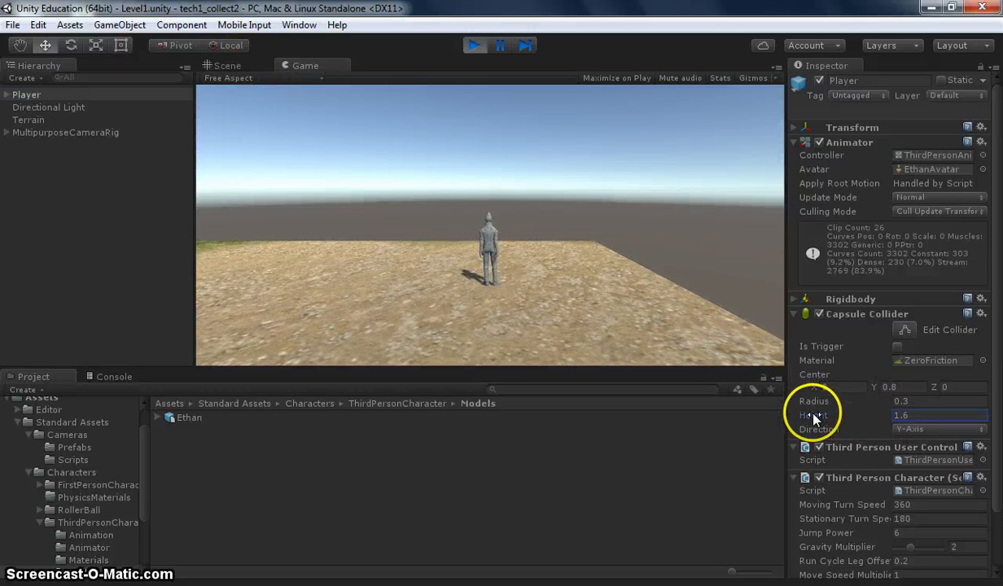
{"action": "left_click_drag", "start_coordinate": [813, 415], "coordinate": [847, 381]}
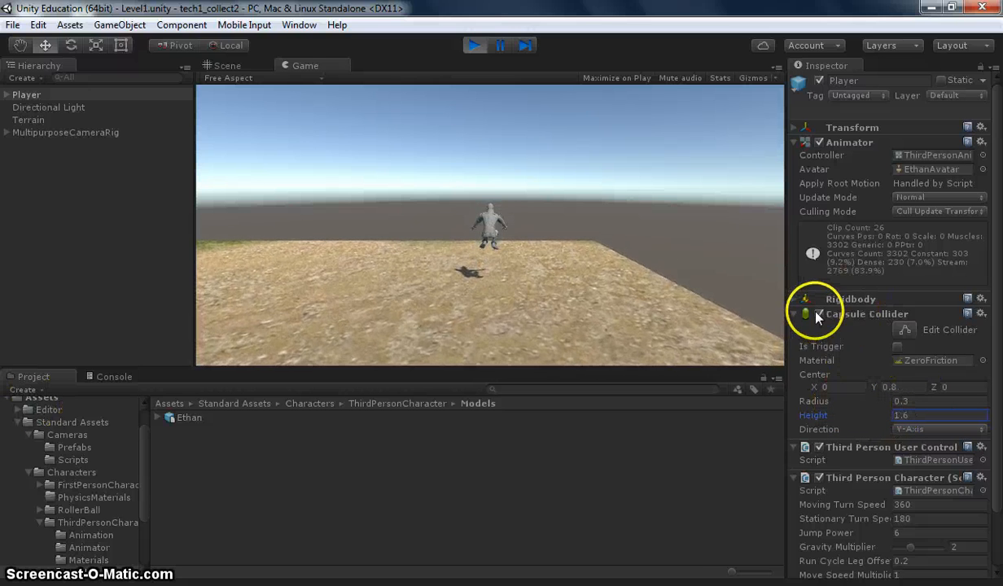
Set the Player's Jump Power to 25.03 while the game is running and stop play mode.
{"action": "left_click", "coordinate": [858, 533]}
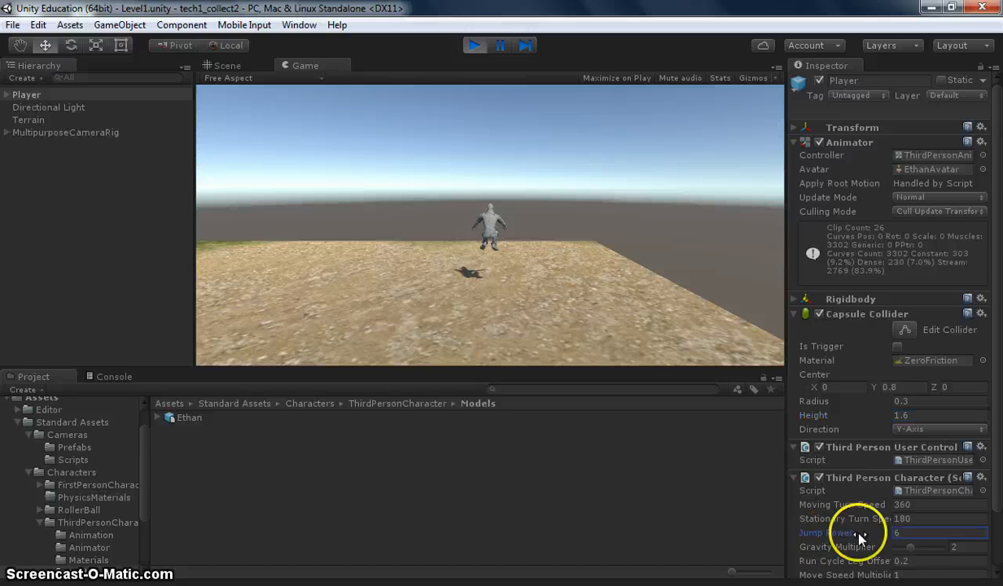
{"action": "left_click_drag", "start_coordinate": [858, 537], "coordinate": [944, 508]}
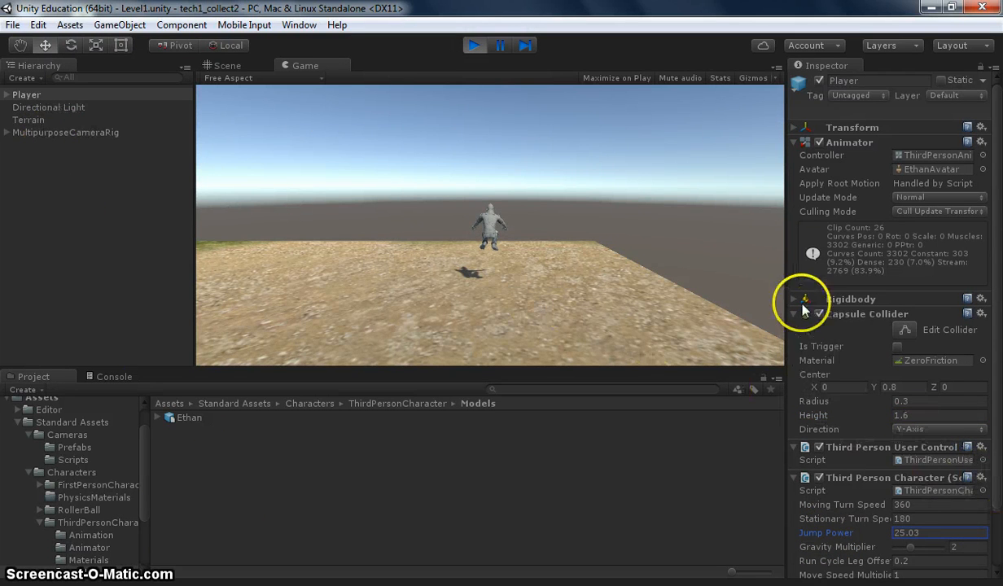
{"action": "left_click", "coordinate": [472, 45]}
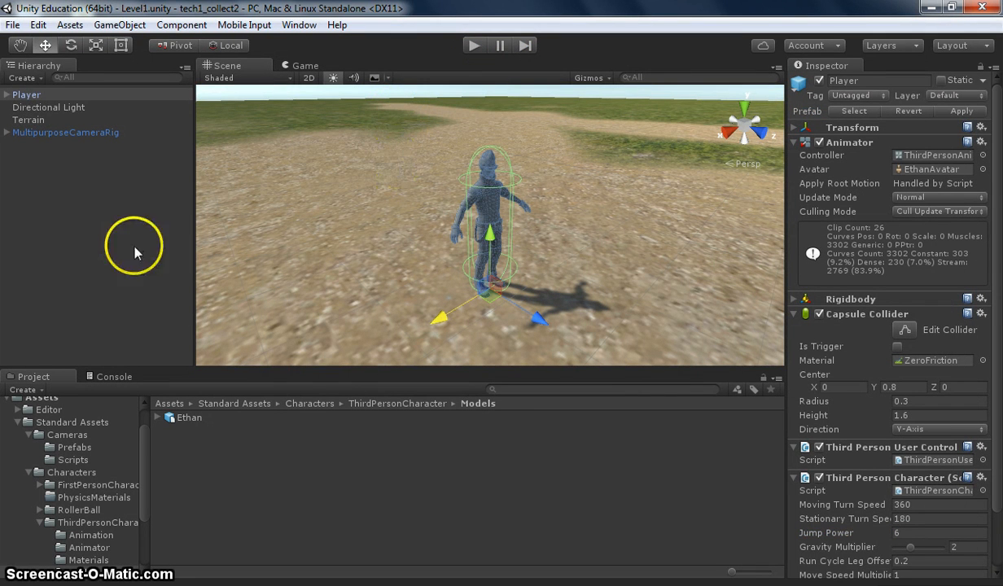
Switch to Chrome, search Google for the teacher's tech lab site and open its Tech I page.
{"action": "left_click", "coordinate": [57, 238]}
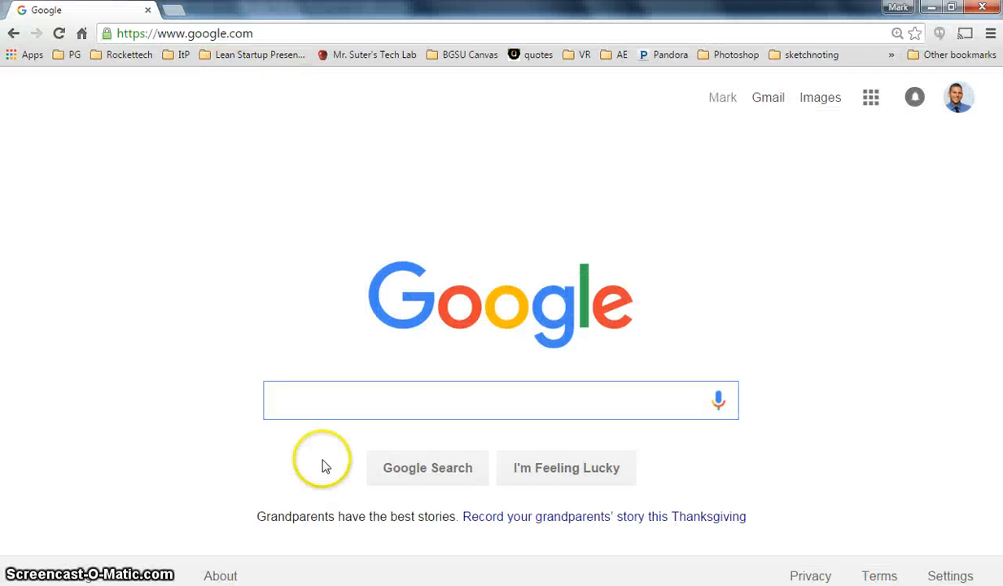
{"action": "left_click", "coordinate": [336, 400]}
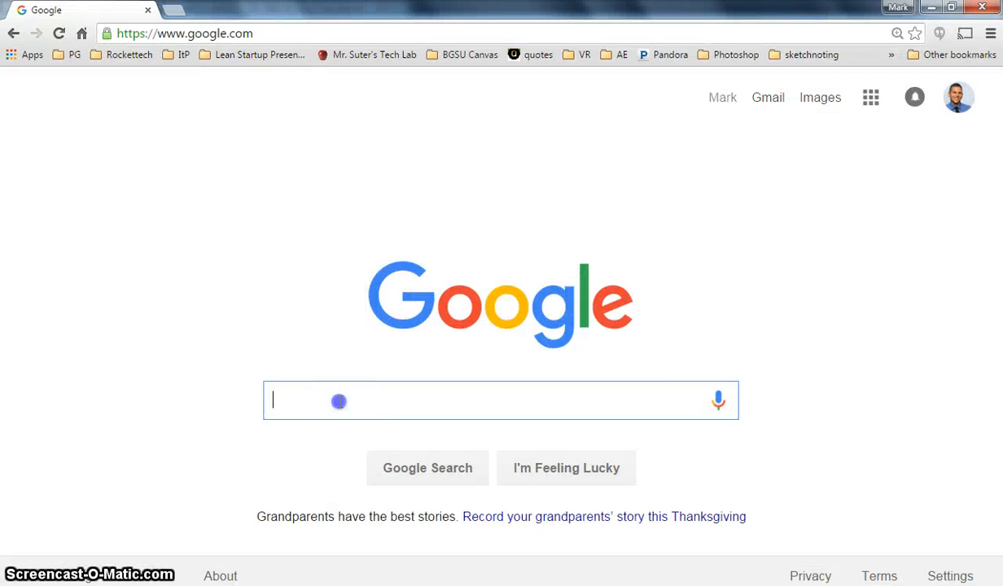
{"action": "type", "text": "mr suter tech lab"}
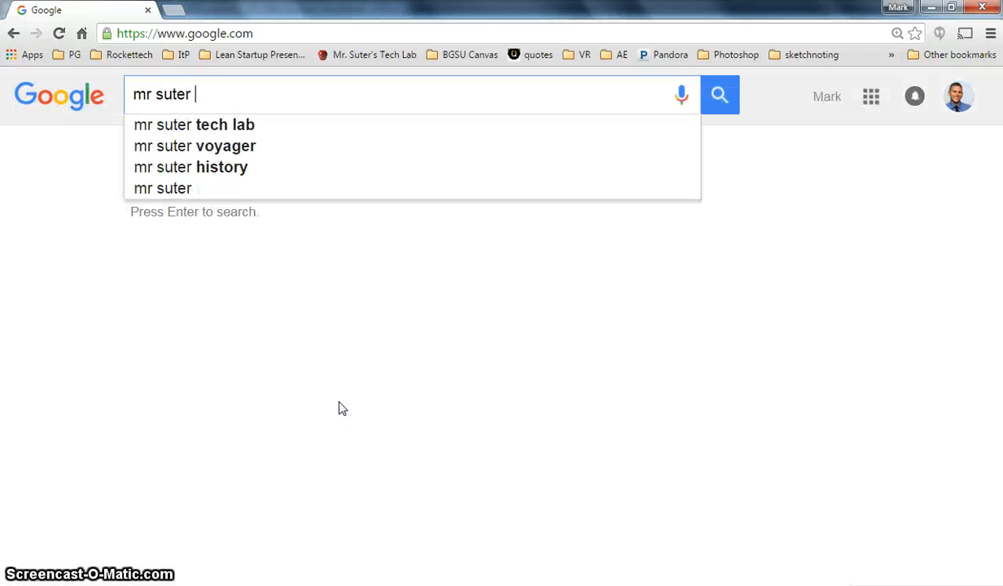
{"action": "key", "text": "Return"}
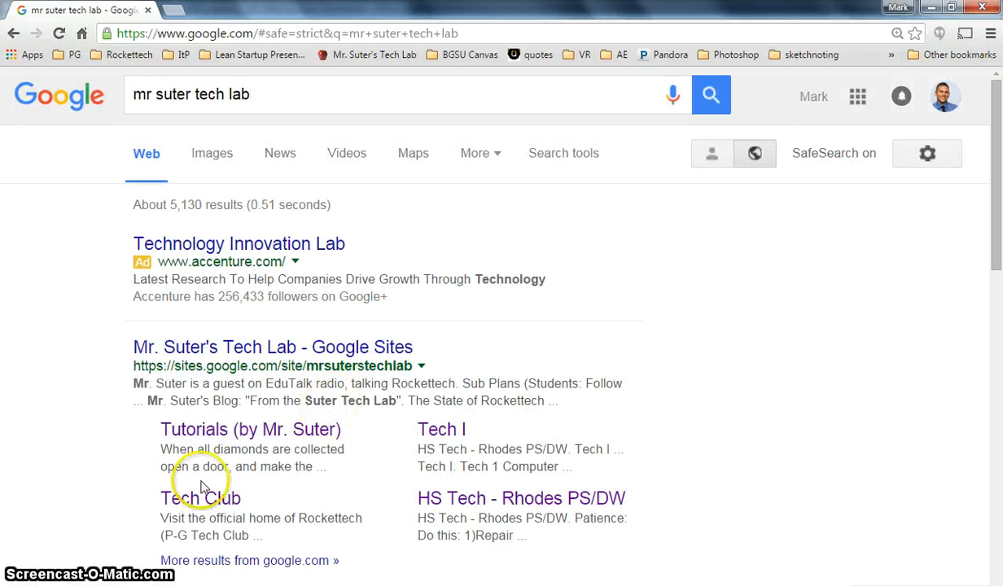
{"action": "left_click", "coordinate": [427, 429]}
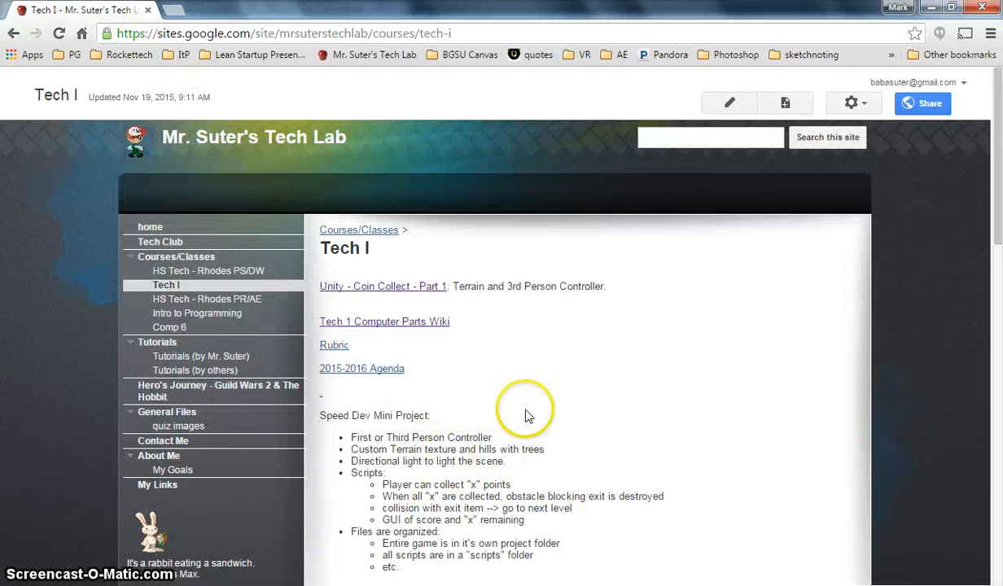
Download the coincollect-new.js file attached to the Tech I page.
{"action": "scroll", "coordinate": [570, 397], "scroll_direction": "down", "scroll_amount": 15}
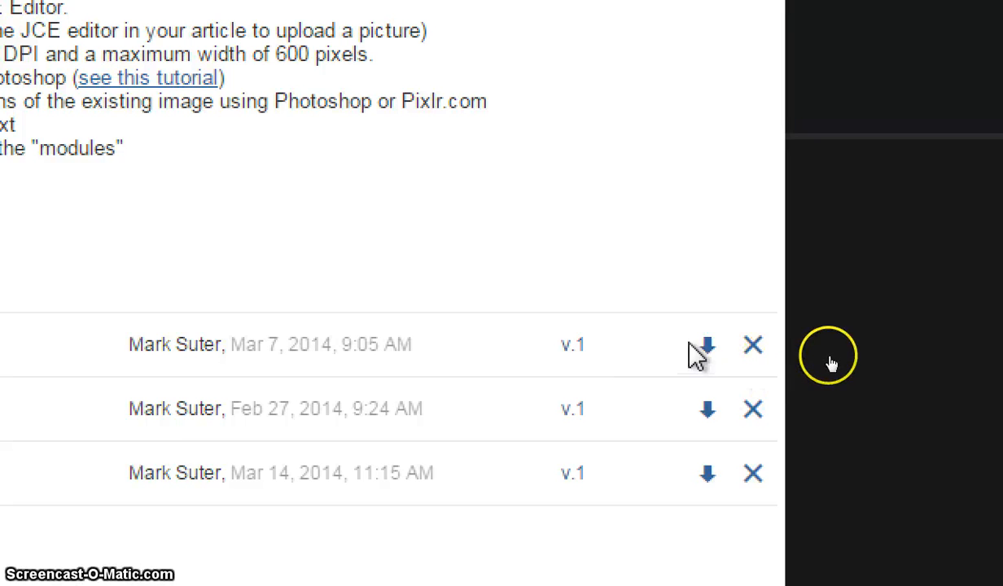
{"action": "left_click", "coordinate": [708, 348]}
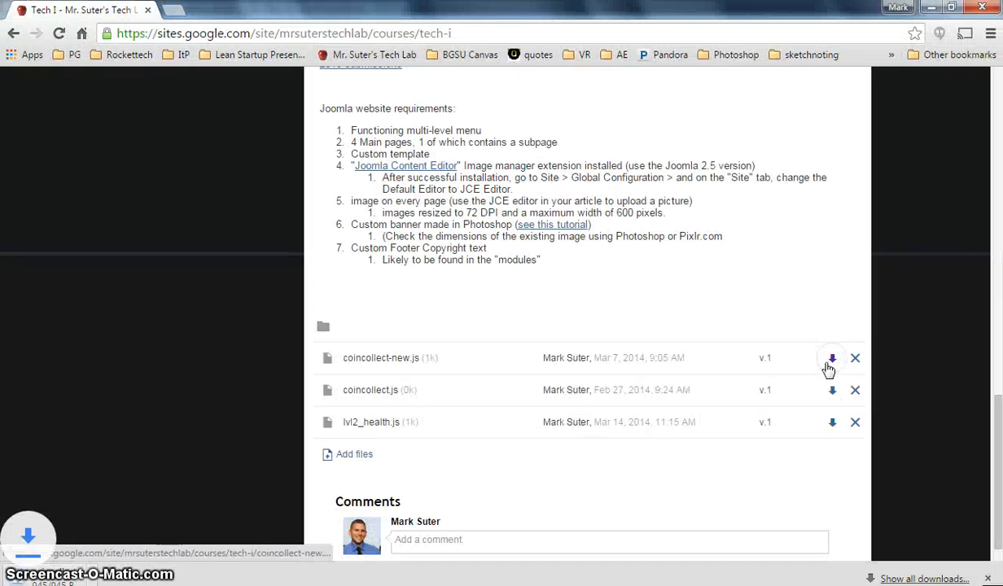